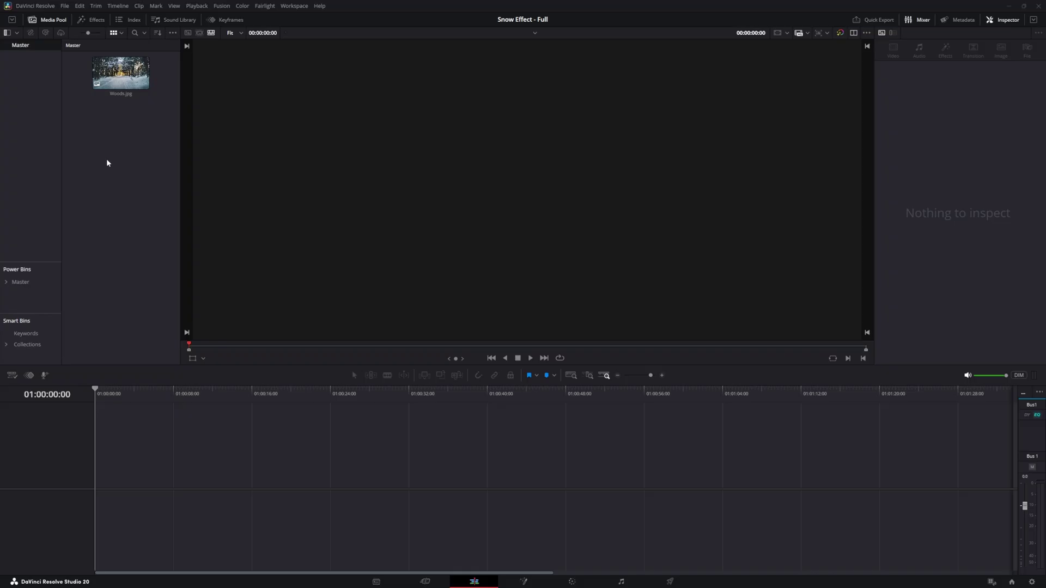
# - Place the Woods.jpg image from the media pool on the empty timeline to create a new timeline
pyautogui.rightClick(107, 161)
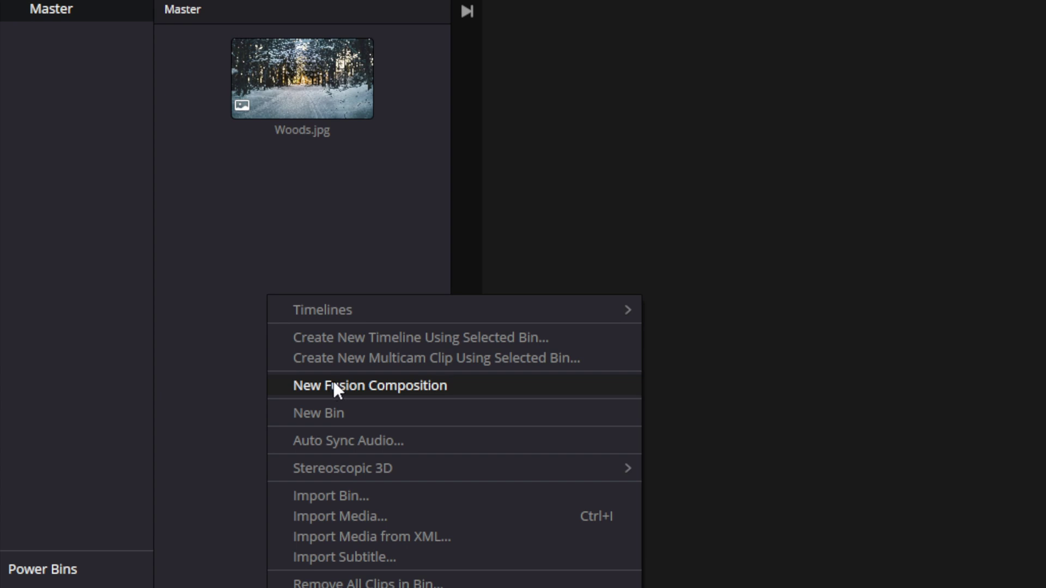
pyautogui.click(257, 204)
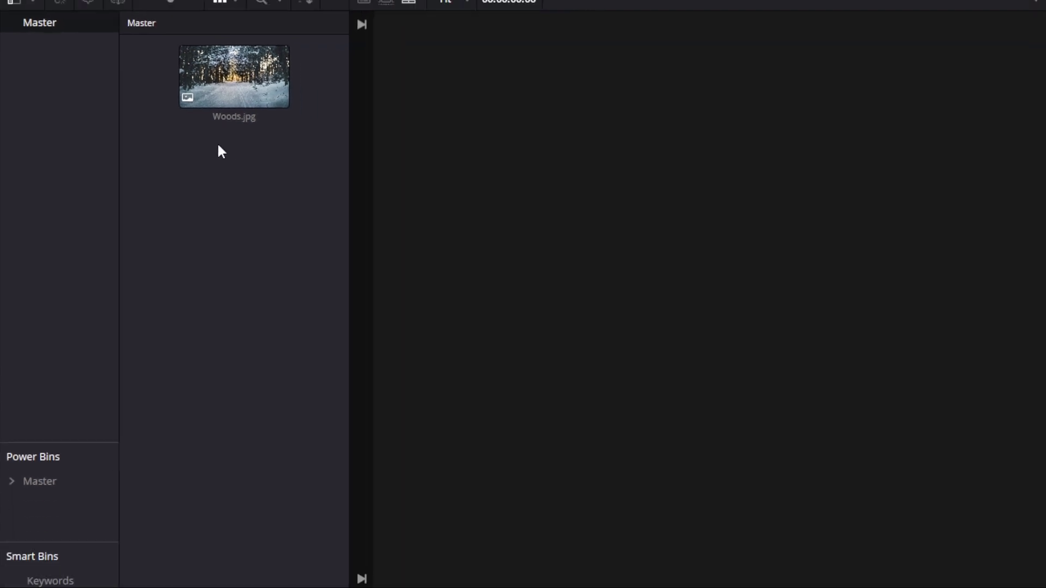
pyautogui.moveTo(236, 103); pyautogui.dragTo(327, 535)
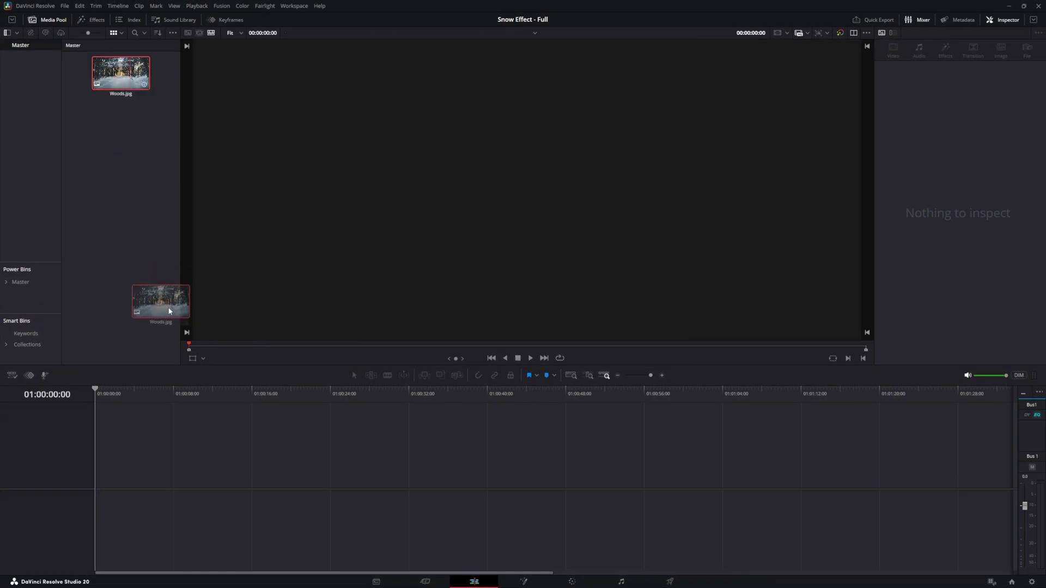
pyautogui.moveTo(169, 311); pyautogui.dragTo(164, 447)
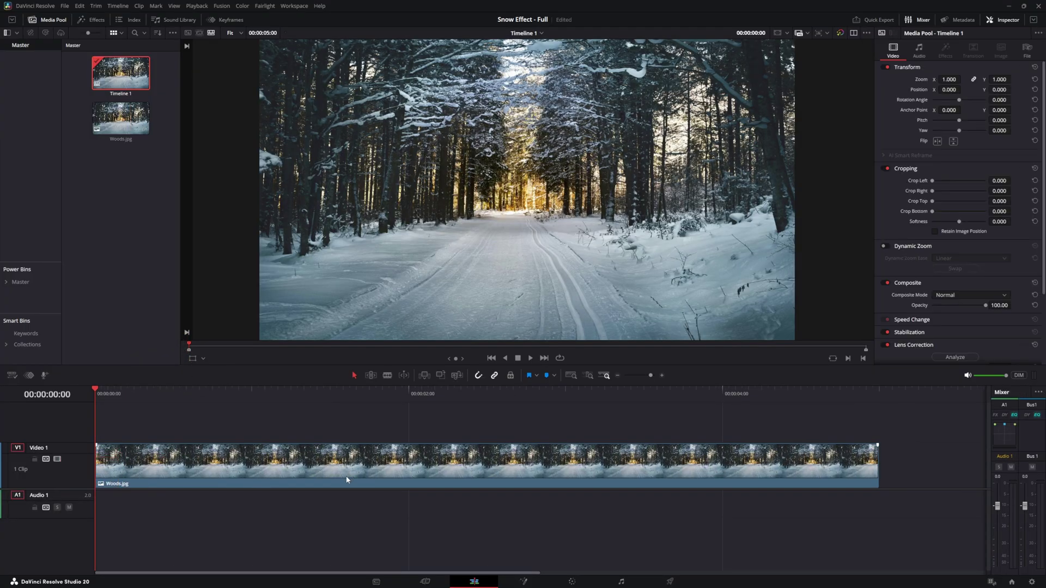
# - Open the Woods.jpg clip in Fusion and move its MediaIn1 and MediaOut1 nodes to the middle of the node graph
pyautogui.click(458, 467)
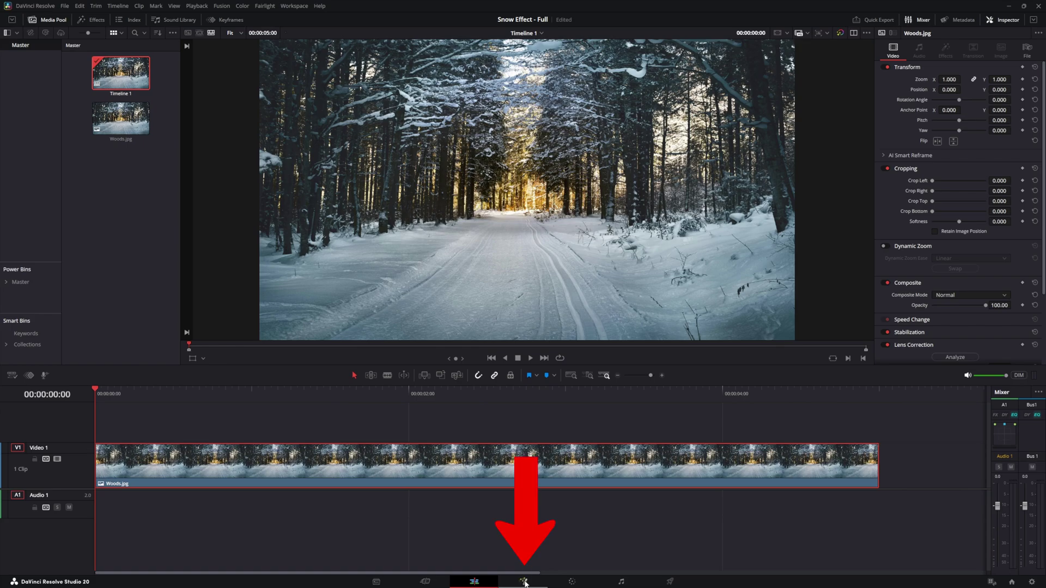
pyautogui.click(524, 582)
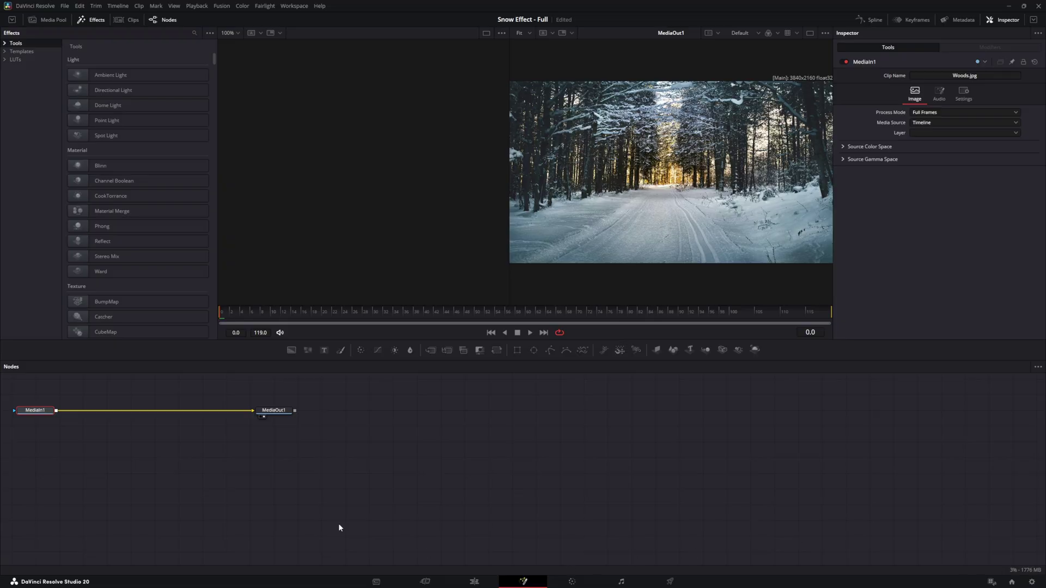
pyautogui.moveTo(30, 403); pyautogui.dragTo(651, 533)
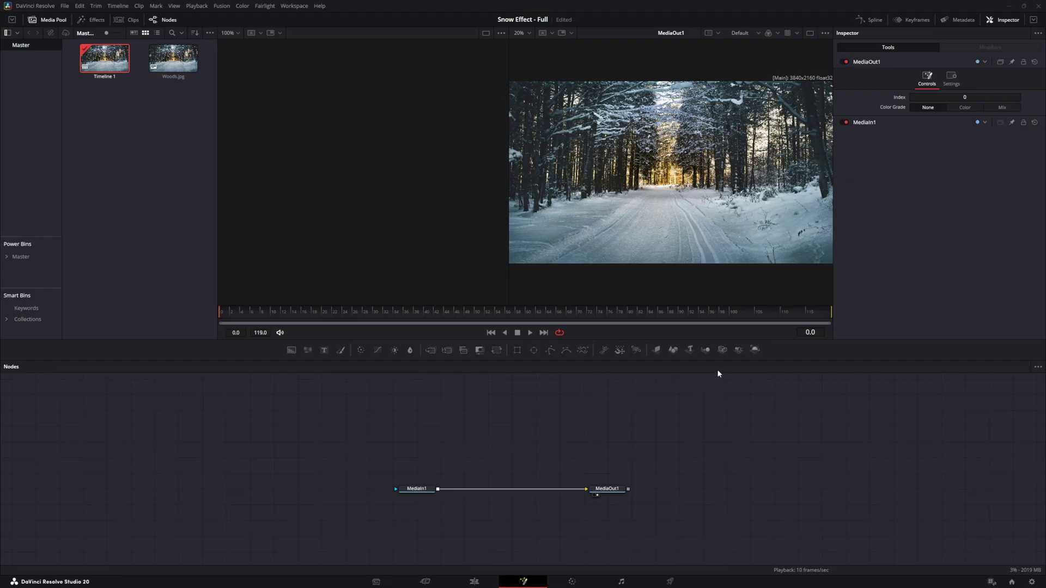
# - Add a pEmitter node connected to a pRender node above the media nodes and display pRender1 in the first viewer
pyautogui.moveTo(604, 349); pyautogui.dragTo(393, 412)
pyautogui.moveTo(636, 350); pyautogui.dragTo(464, 412)
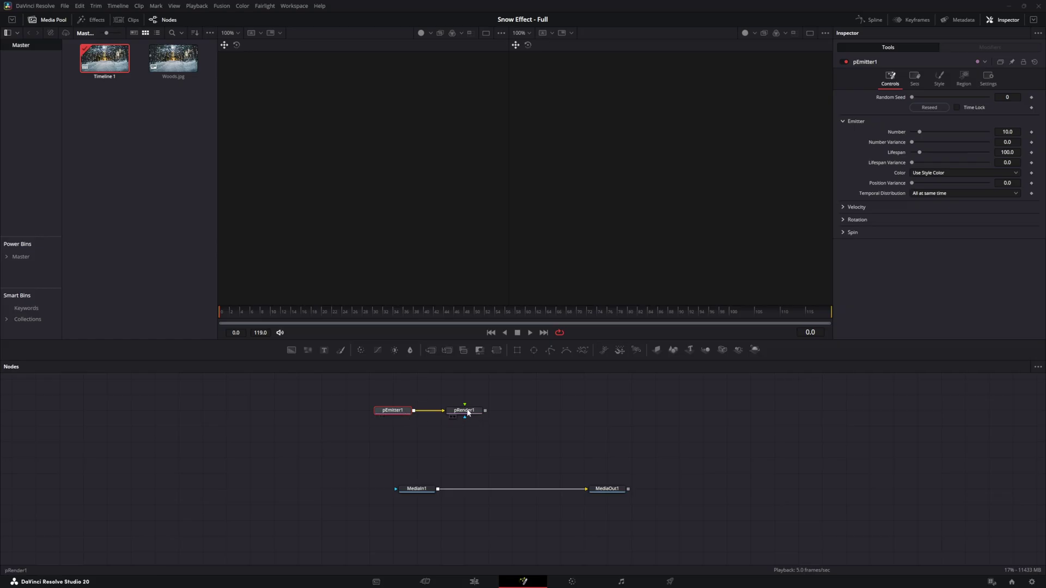
pyautogui.click(380, 417)
pyautogui.click(451, 417)
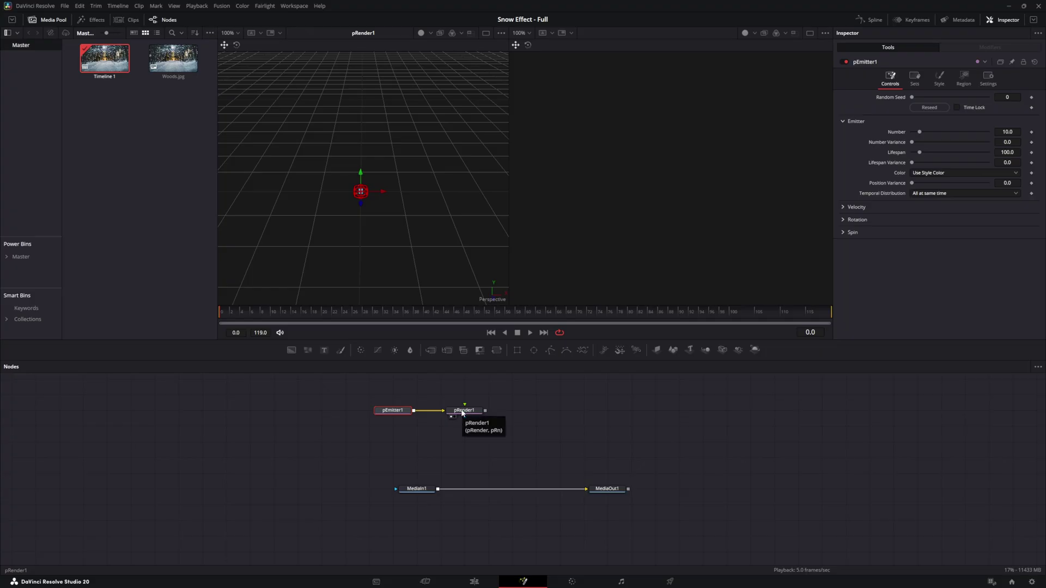
# - Examine the default particle emission of pRender1 in the 3D view by scrubbing through the frames
pyautogui.click(462, 412)
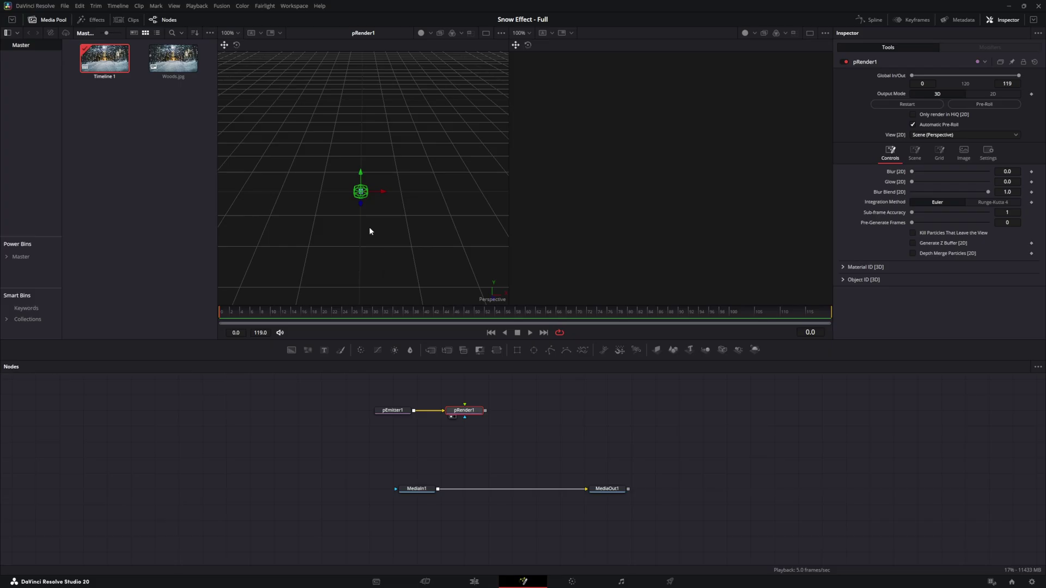
pyautogui.scroll(1, 370, 227)
pyautogui.moveTo(362, 234); pyautogui.dragTo(377, 204)
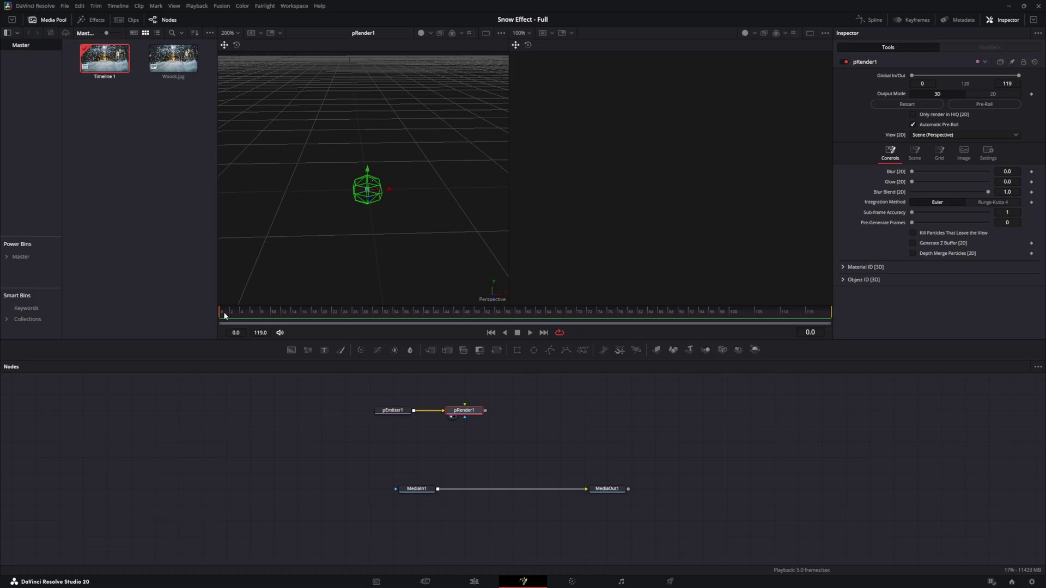
pyautogui.moveTo(248, 316); pyautogui.dragTo(405, 329)
pyautogui.moveTo(420, 324); pyautogui.dragTo(397, 348)
# - Select the pEmitter1 node and set its Number Variance to 3
pyautogui.click(397, 412)
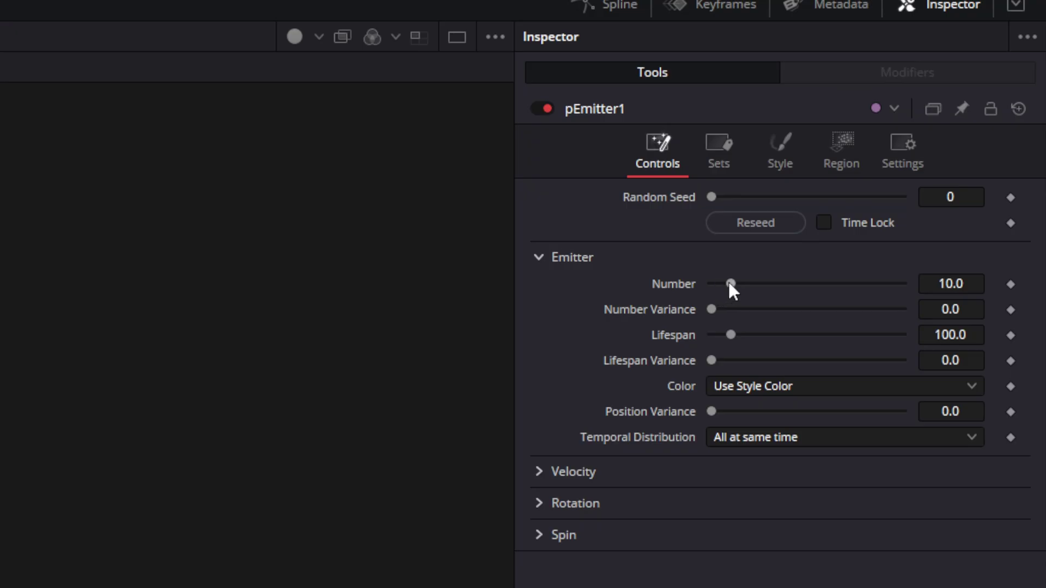
pyautogui.click(952, 282)
pyautogui.press('BackSpace')
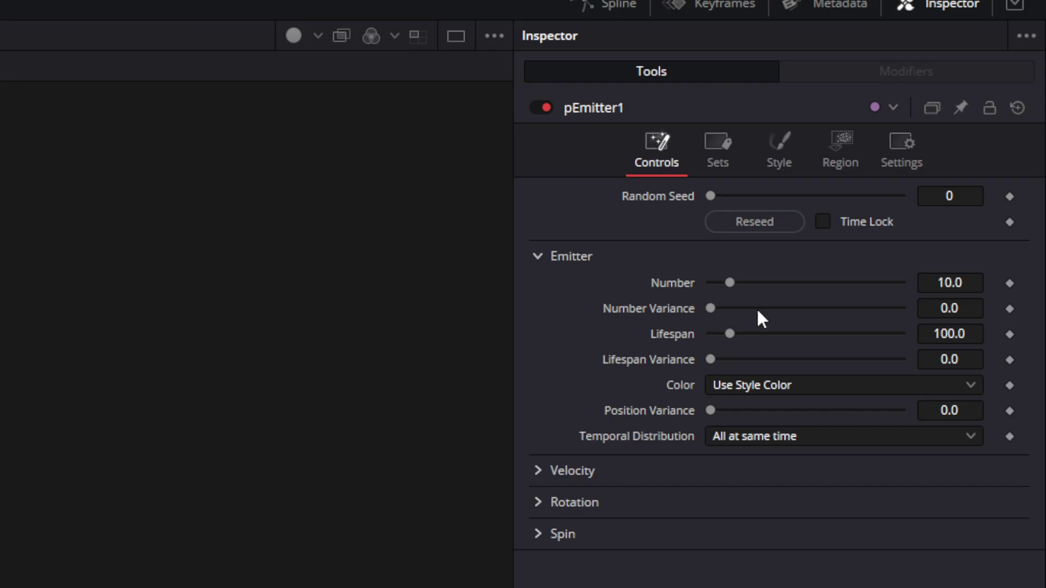
pyautogui.click(969, 307)
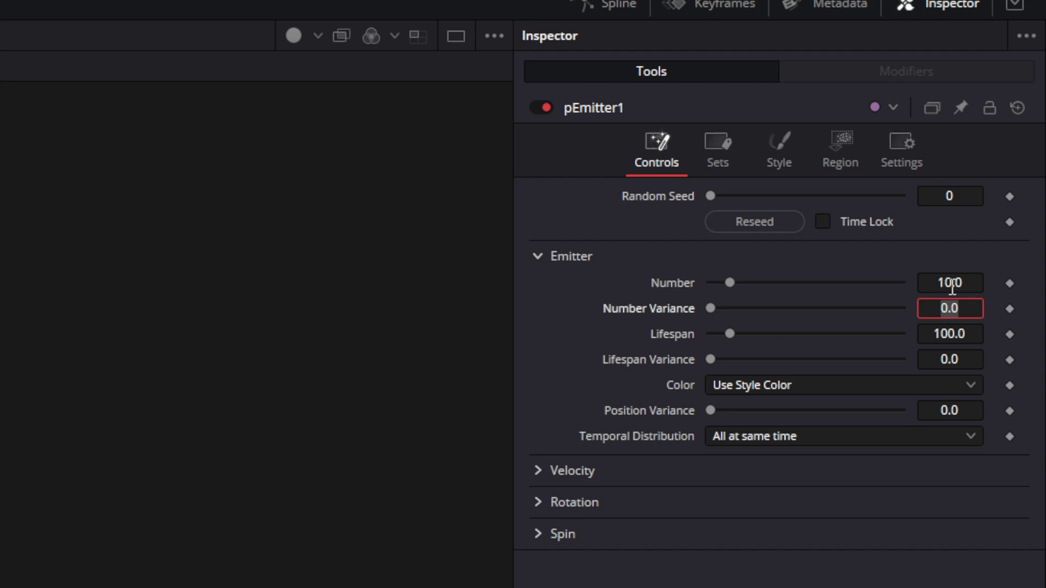
pyautogui.write('3')
pyautogui.press('Tab')
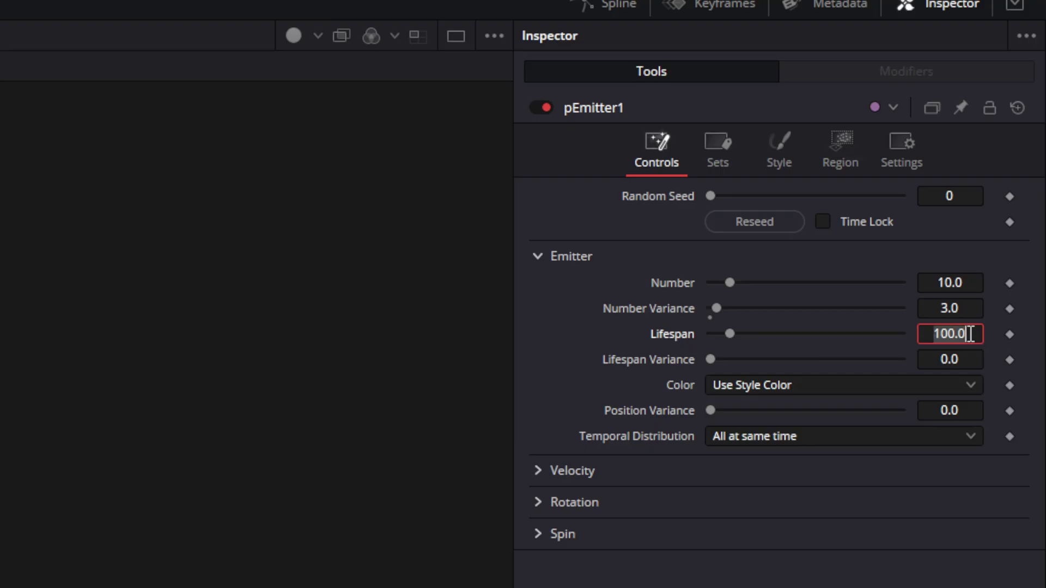
# - Set the emitter's Lifespan to 150 and its Lifespan Variance to 10
pyautogui.write('120')
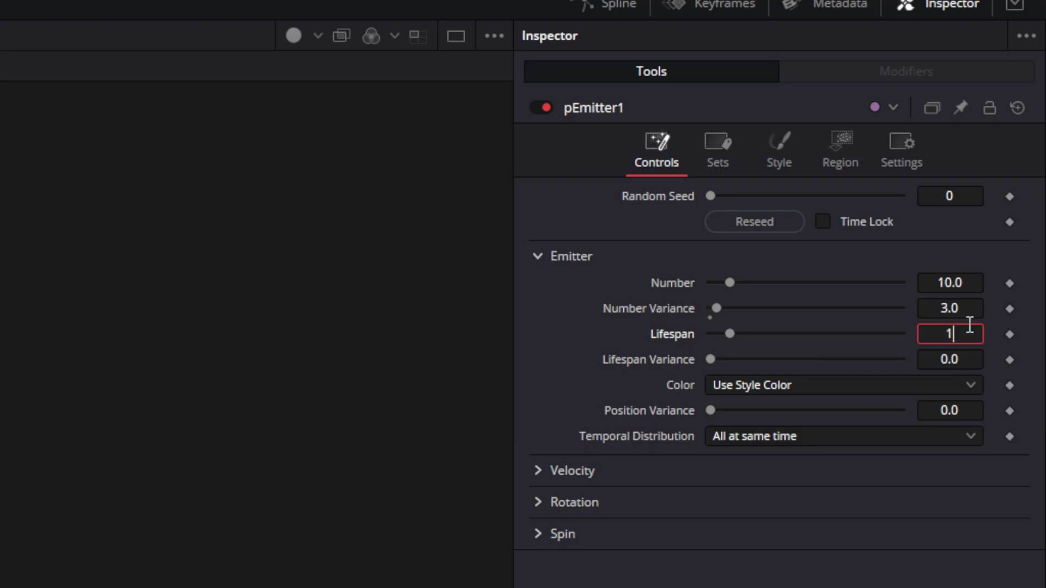
pyautogui.press('BackSpace')
pyautogui.press('BackSpace')
pyautogui.write('50')
pyautogui.press('Tab')
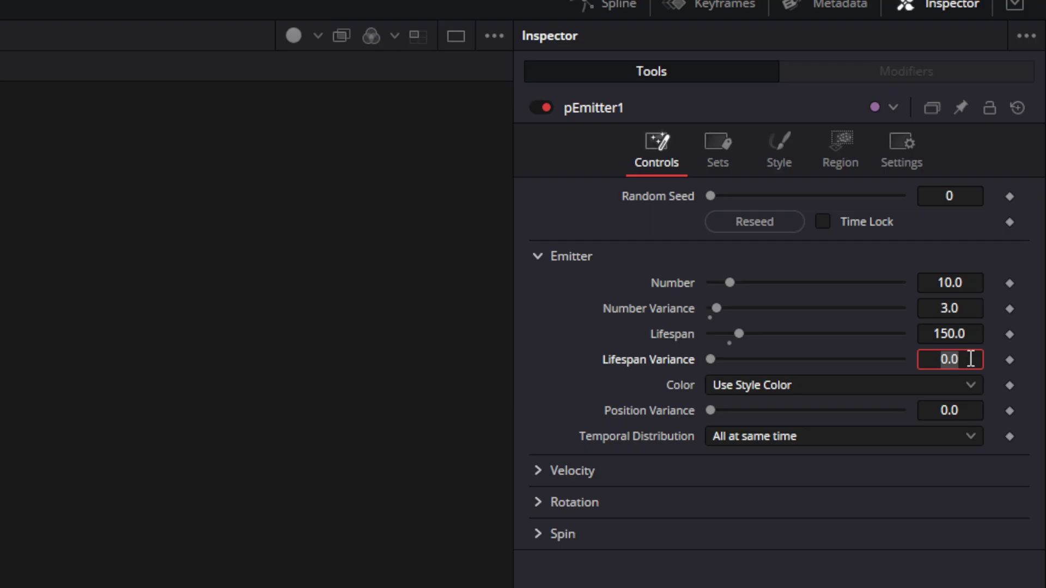
pyautogui.write('10')
pyautogui.press('Tab')
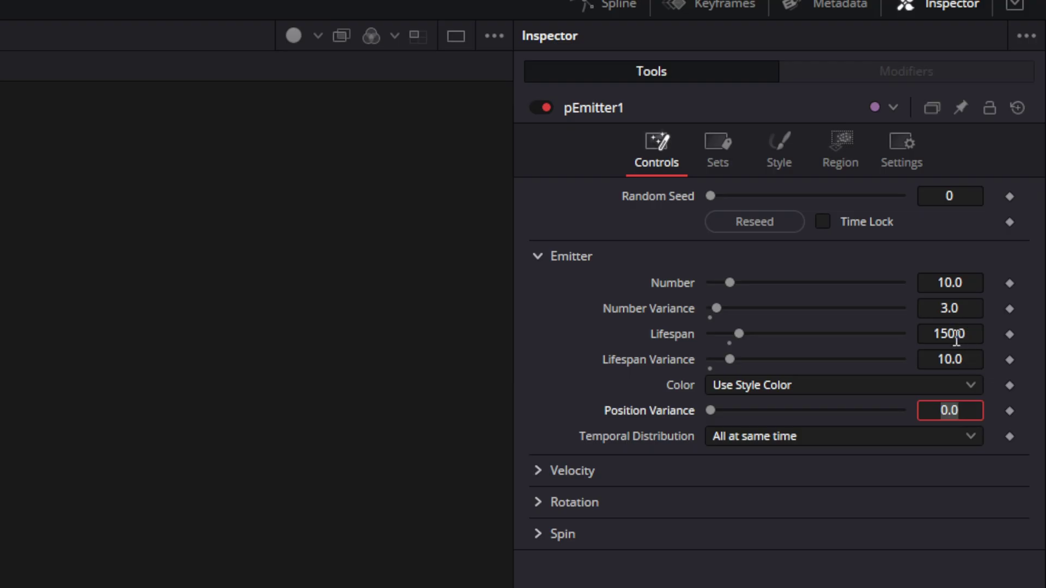
pyautogui.press('Return')
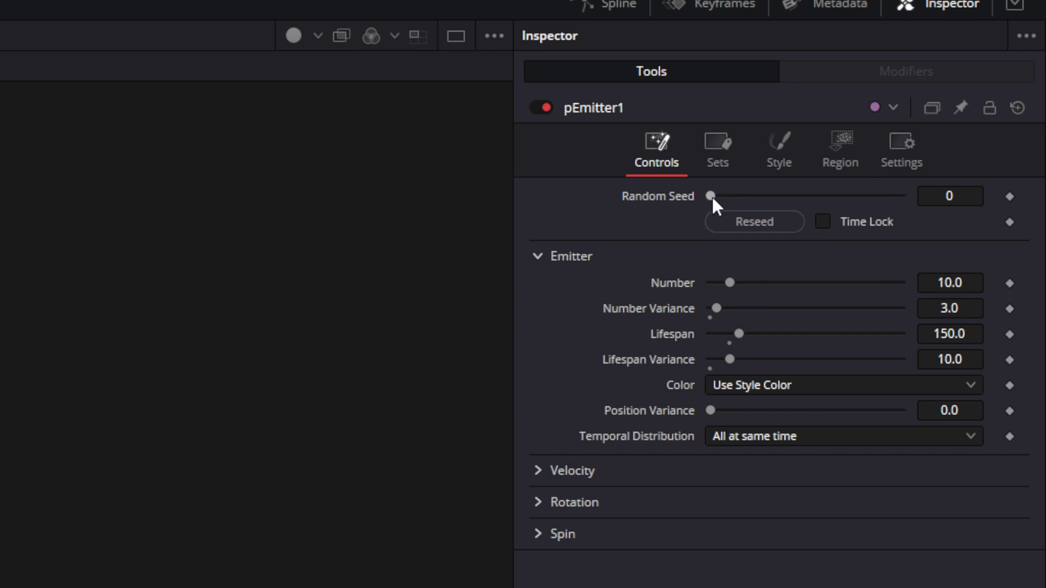
# - Set the emitter's Random Seed to 1000 and its particle Number to 5
pyautogui.click(940, 194)
pyautogui.write('1000')
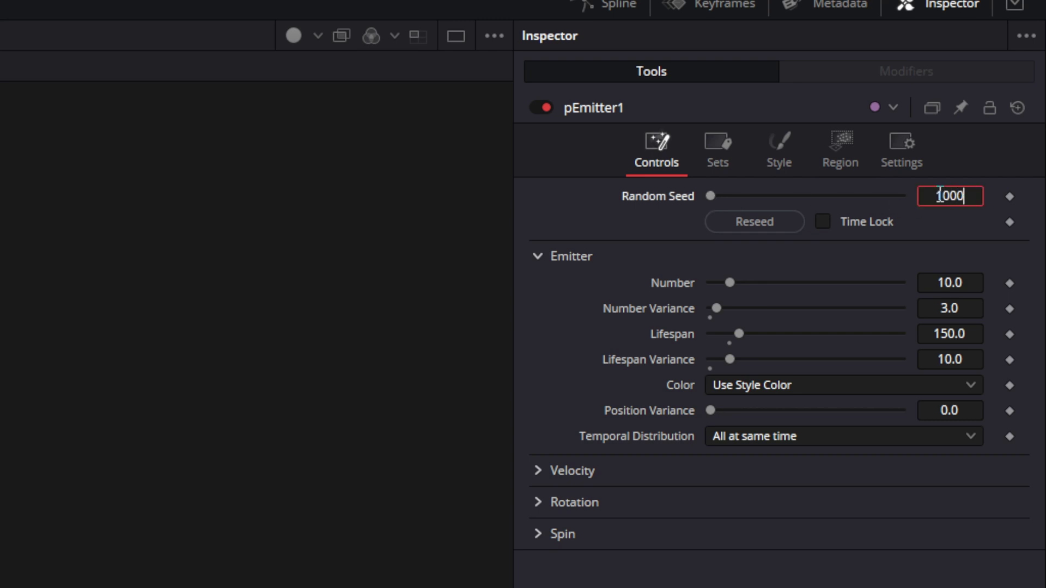
pyautogui.press('Tab')
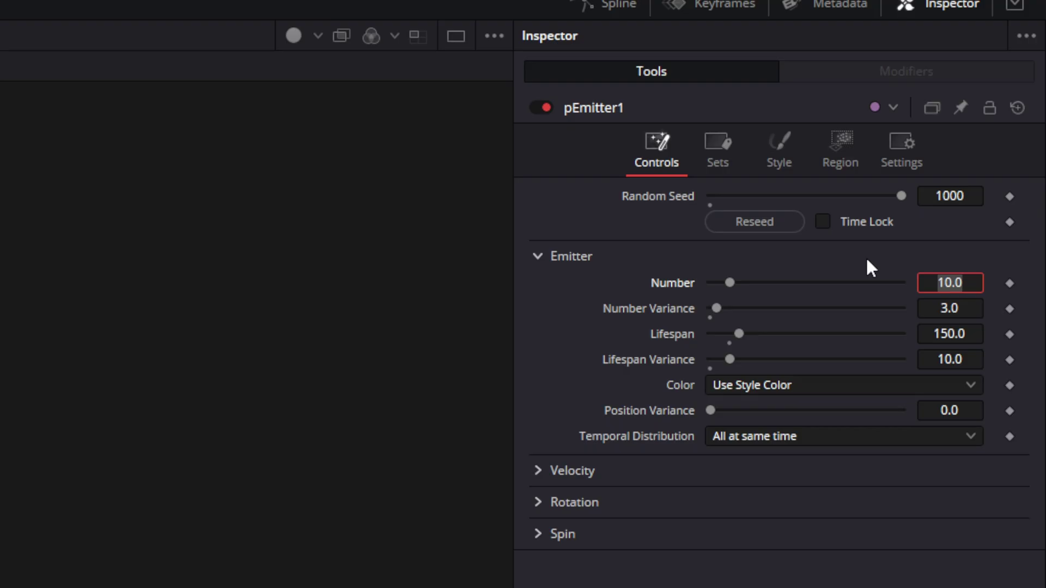
pyautogui.write('5')
pyautogui.press('Tab')
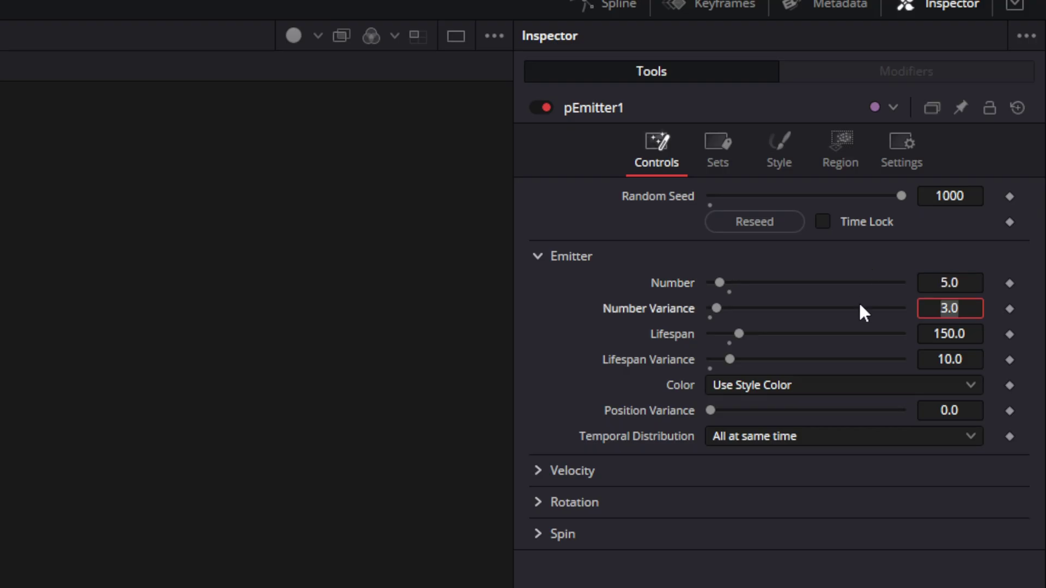
# - Set the emitter's Number Variance to 10 and its Lifespan Variance to 0
pyautogui.write('10')
pyautogui.press('Tab')
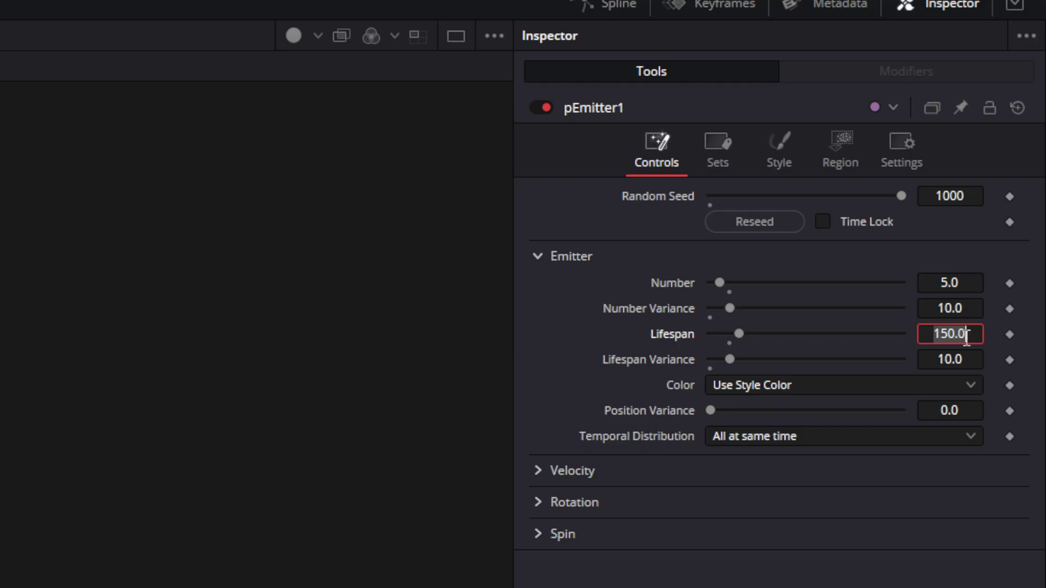
pyautogui.click(961, 365)
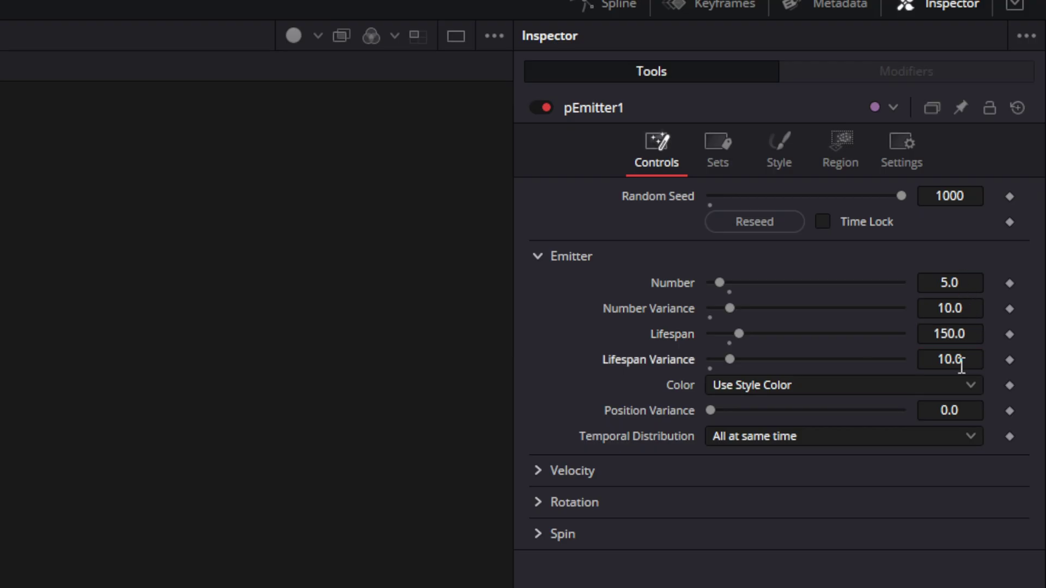
pyautogui.write('0')
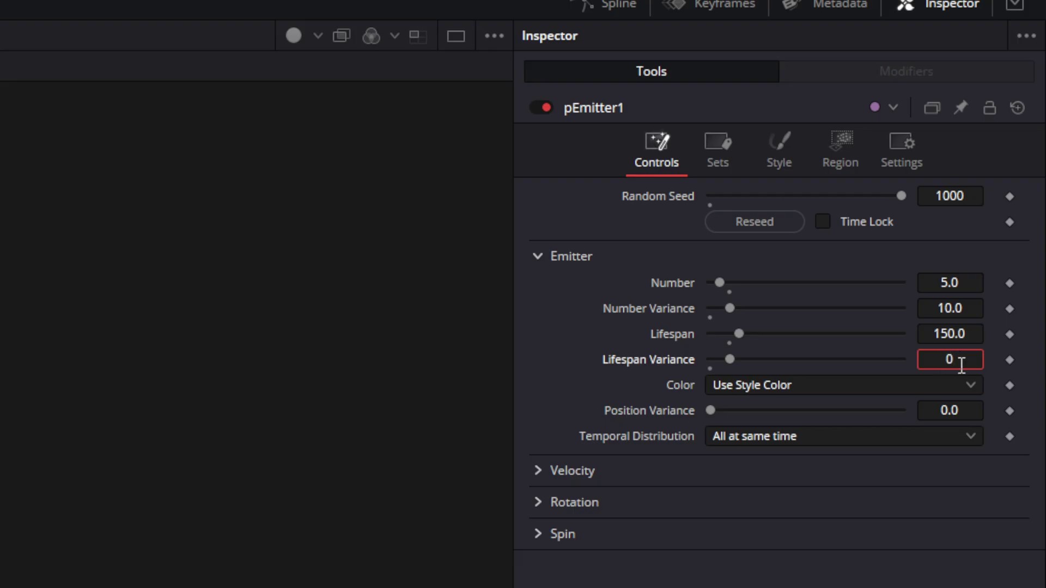
pyautogui.press('Tab')
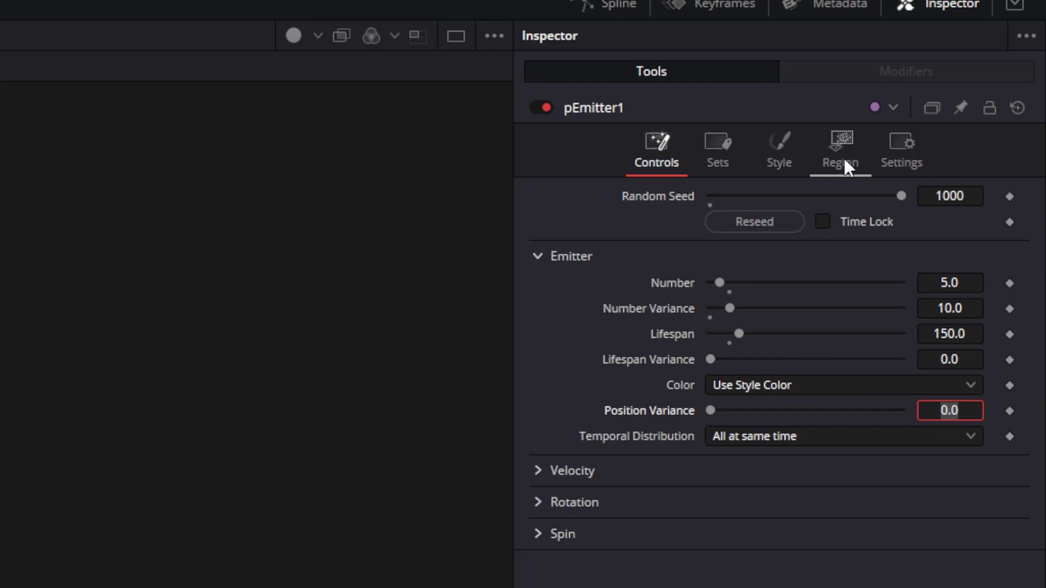
# - Set the emitter's Position Variance to 0.1 and its Temporal Distribution to Randomly distributed
pyautogui.click(781, 383)
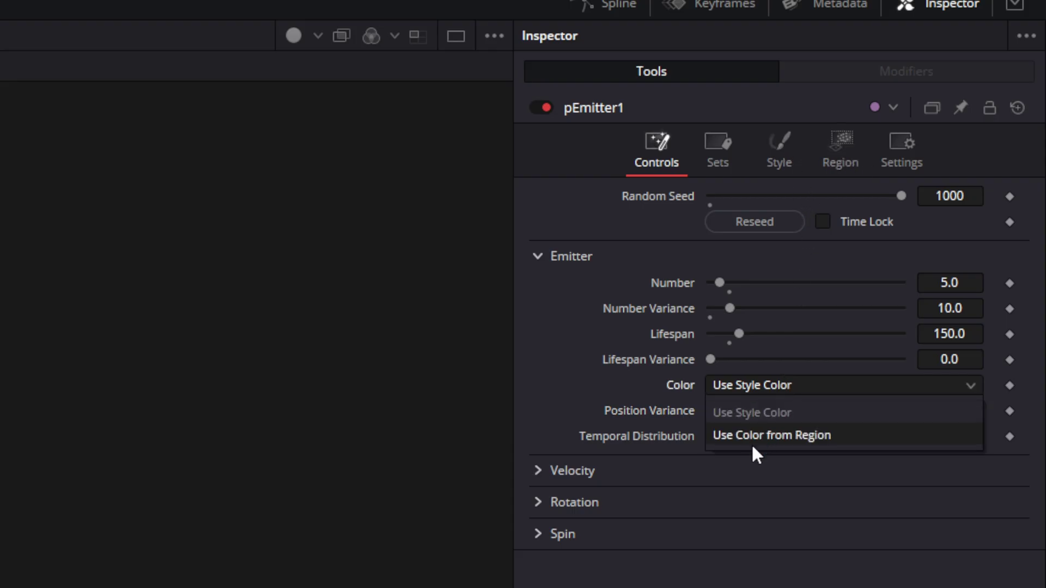
pyautogui.click(755, 386)
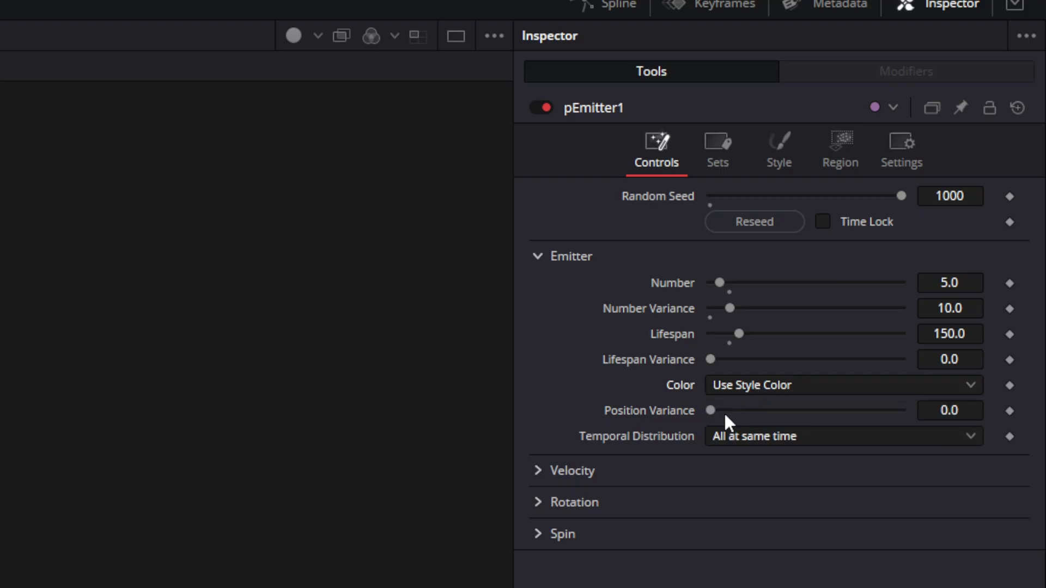
pyautogui.click(972, 412)
pyautogui.doubleClick(973, 412)
pyautogui.press('BackSpace')
pyautogui.write('.1')
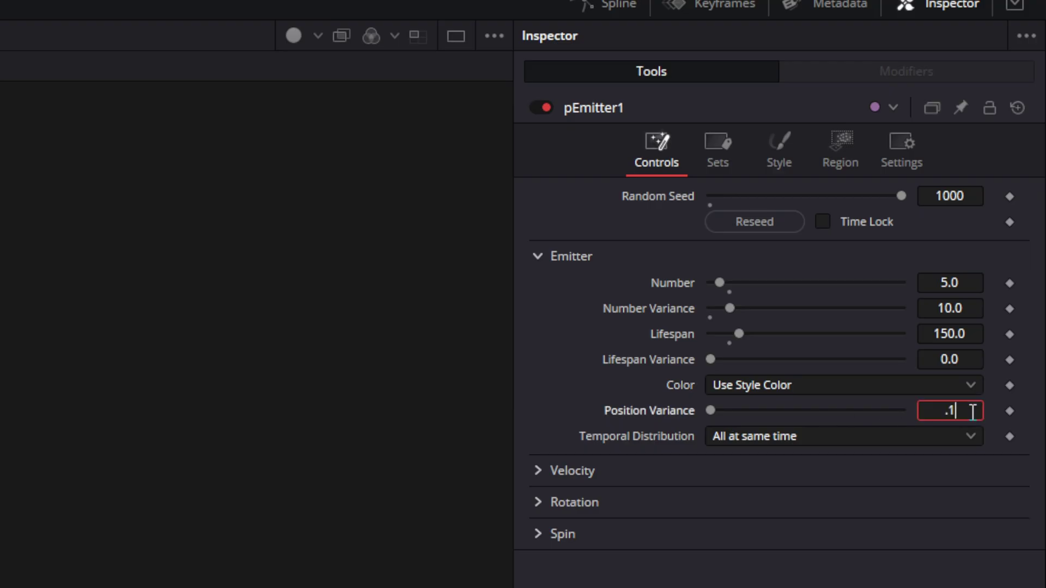
pyautogui.press('Tab')
pyautogui.click(831, 436)
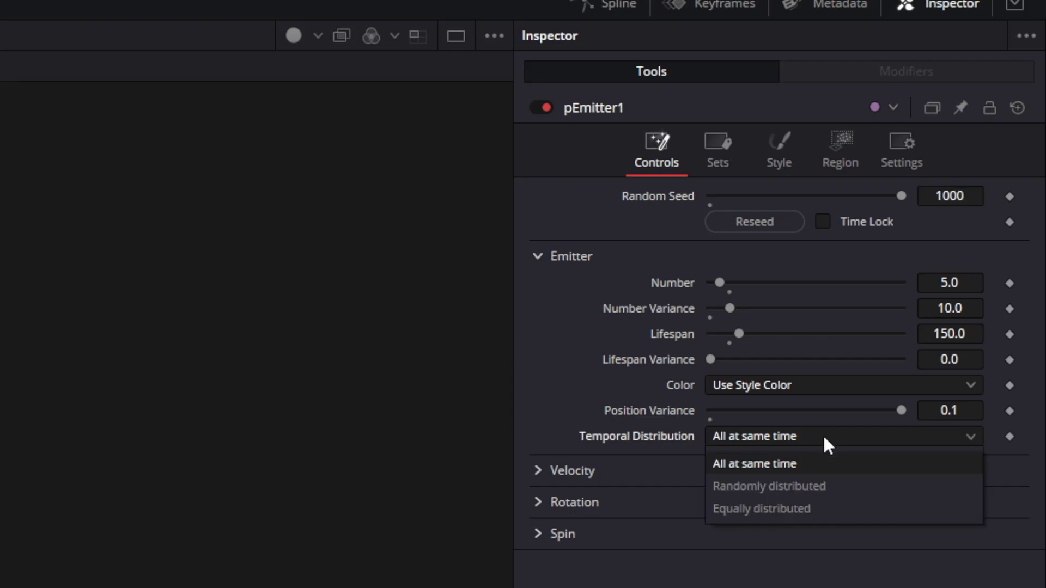
pyautogui.click(795, 485)
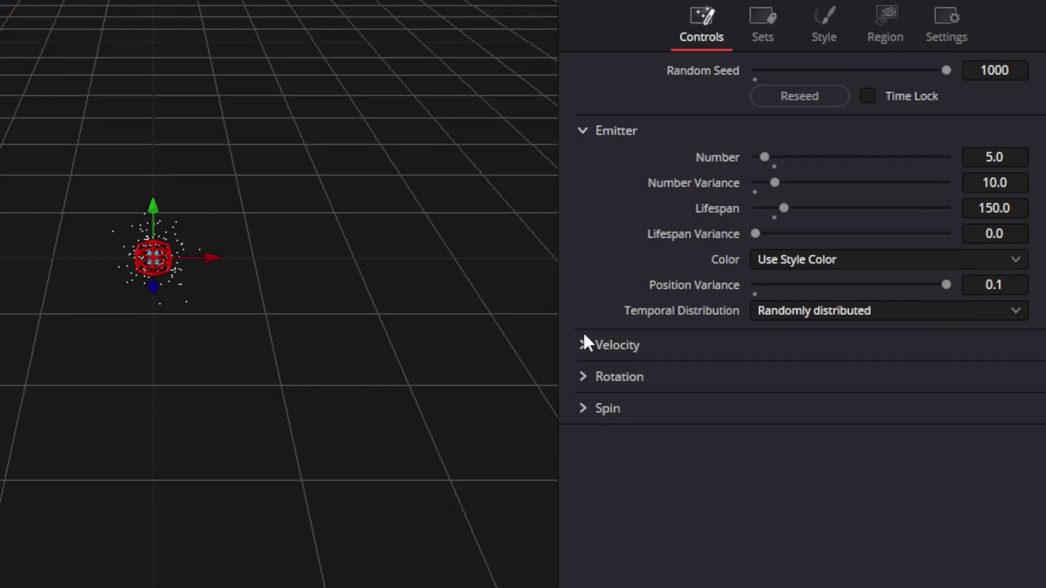
# - Expand the emitter's Velocity settings and set the Velocity to 10
pyautogui.click(583, 345)
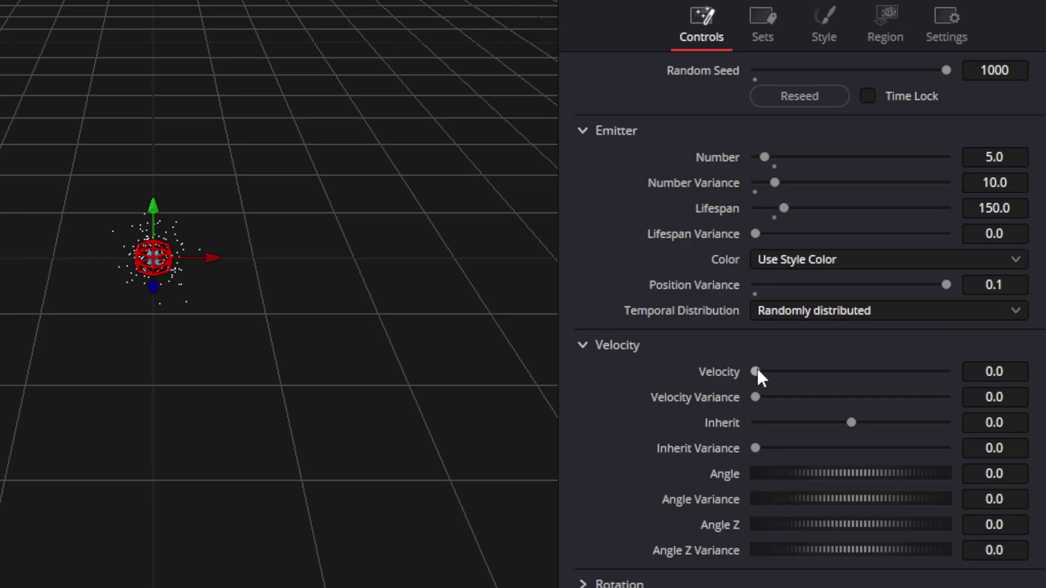
pyautogui.click(1009, 349)
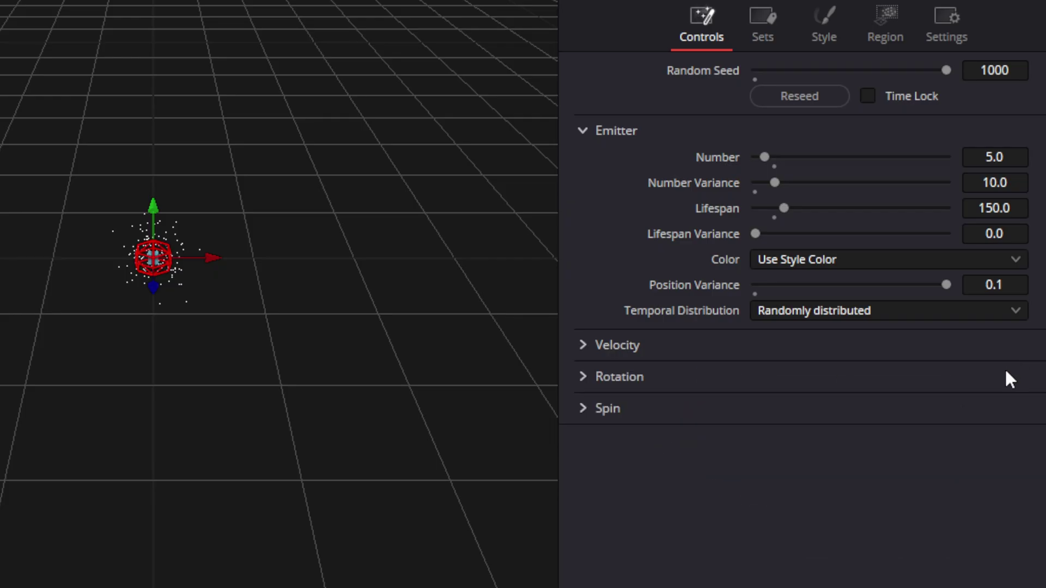
pyautogui.click(571, 350)
pyautogui.click(1015, 370)
pyautogui.write('10')
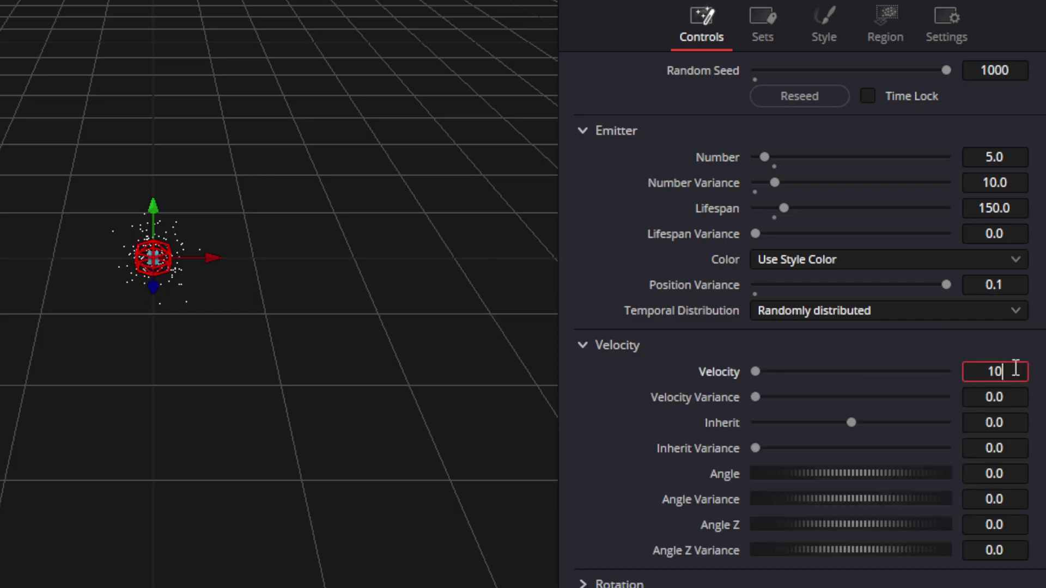
pyautogui.press('Tab')
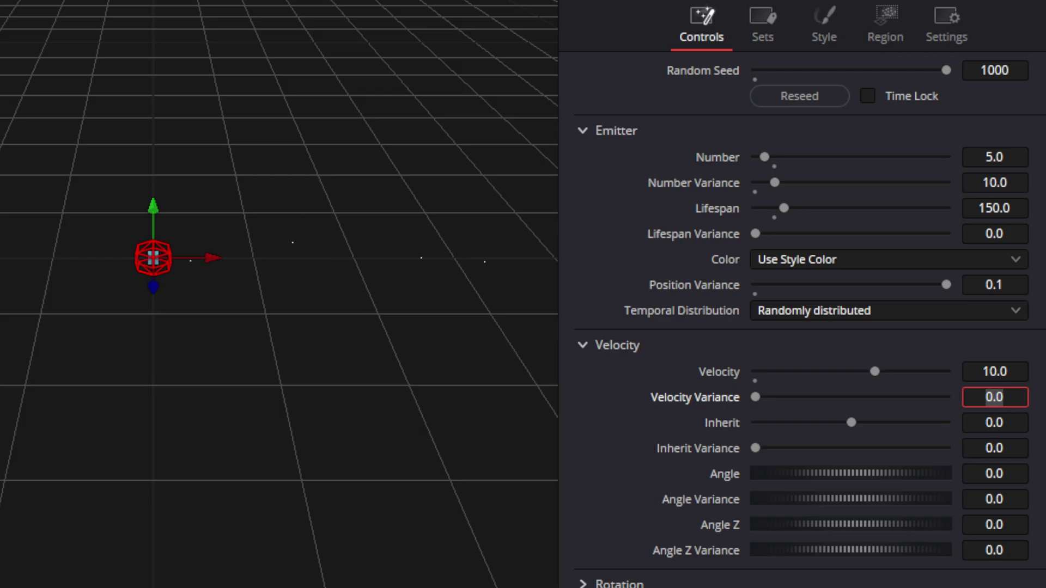
# - Set the emitter's Velocity to 0.021 and its Velocity Variance to 0.021
pyautogui.click(1008, 371)
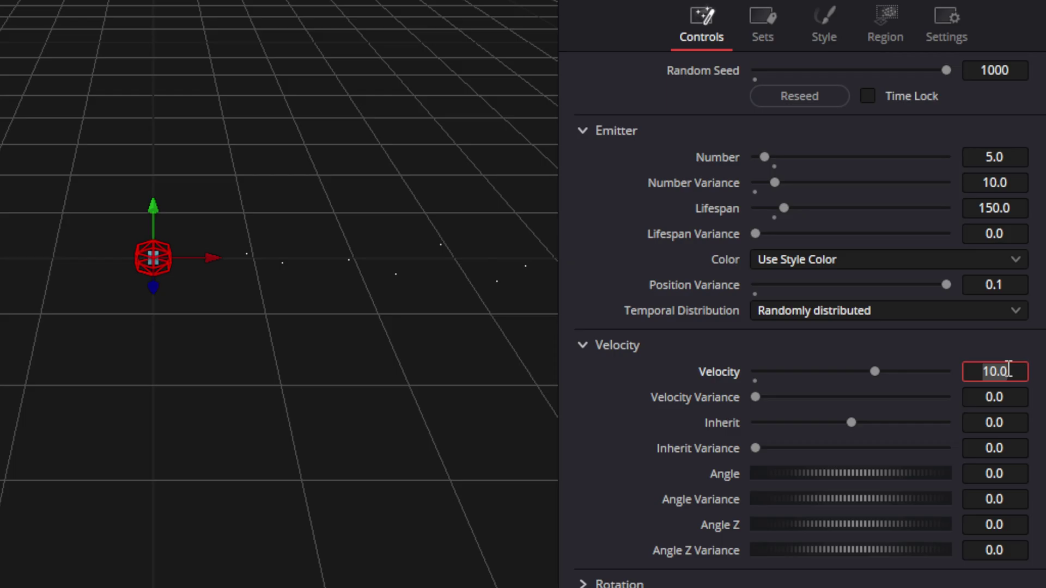
pyautogui.write('.021')
pyautogui.press('Tab')
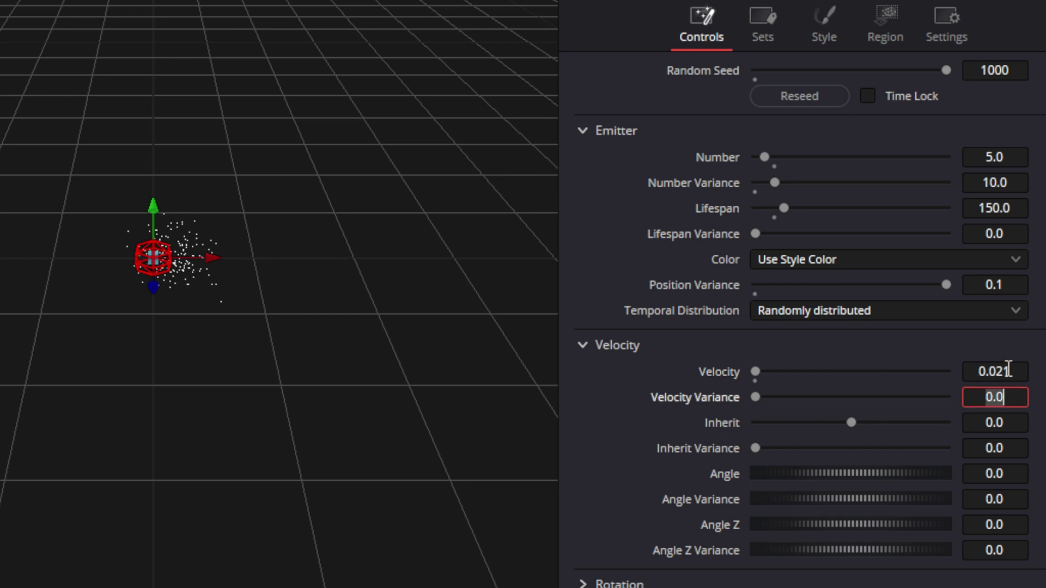
pyautogui.press('BackSpace')
pyautogui.write('.021')
pyautogui.press('Return')
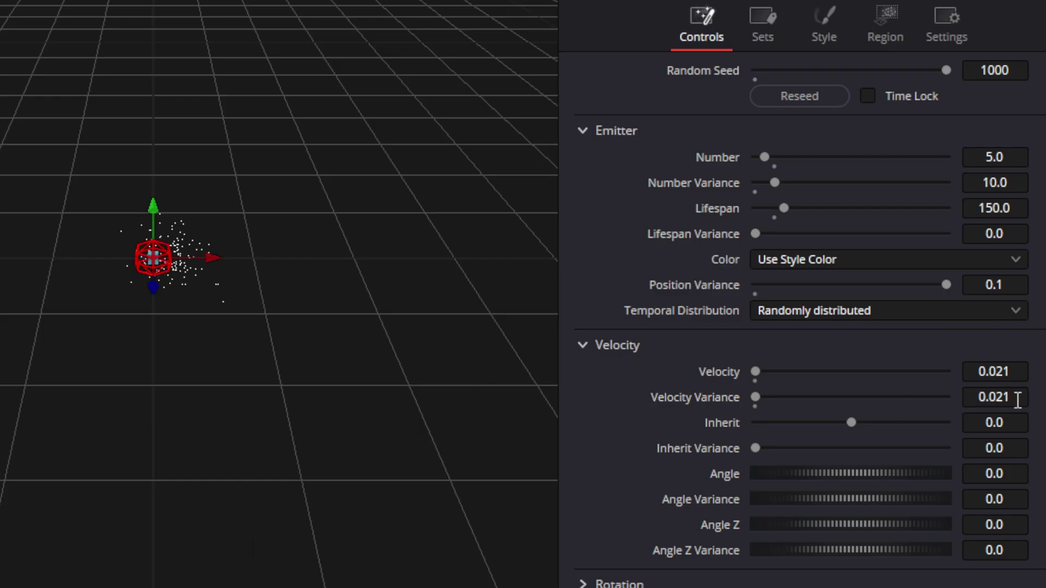
# - Try a Velocity Variance of 0.3 on the emitter
pyautogui.click(1017, 397)
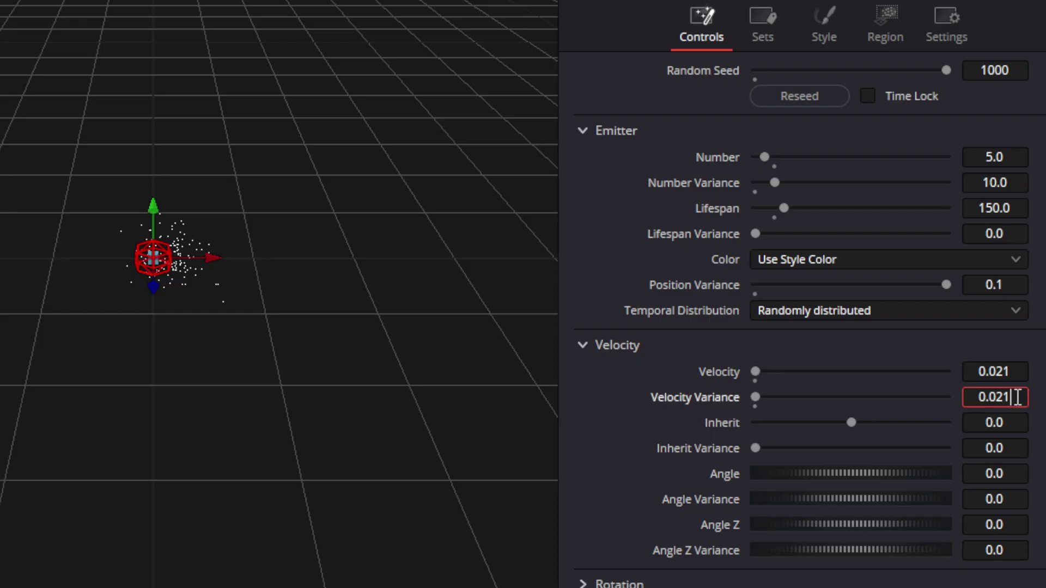
pyautogui.press('BackSpace')
pyautogui.press('BackSpace')
pyautogui.press('BackSpace')
pyautogui.write('3')
pyautogui.press('Tab')
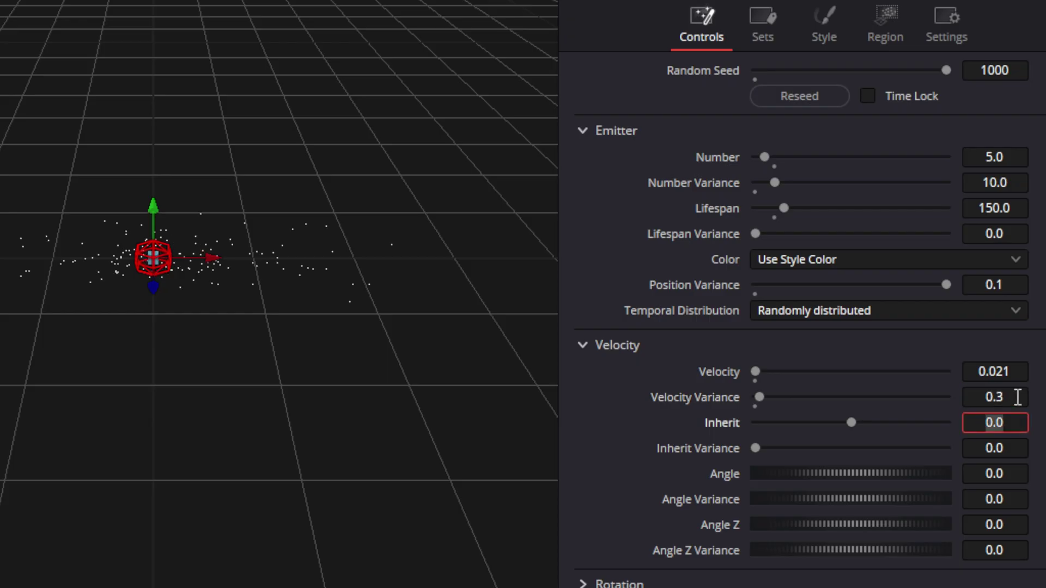
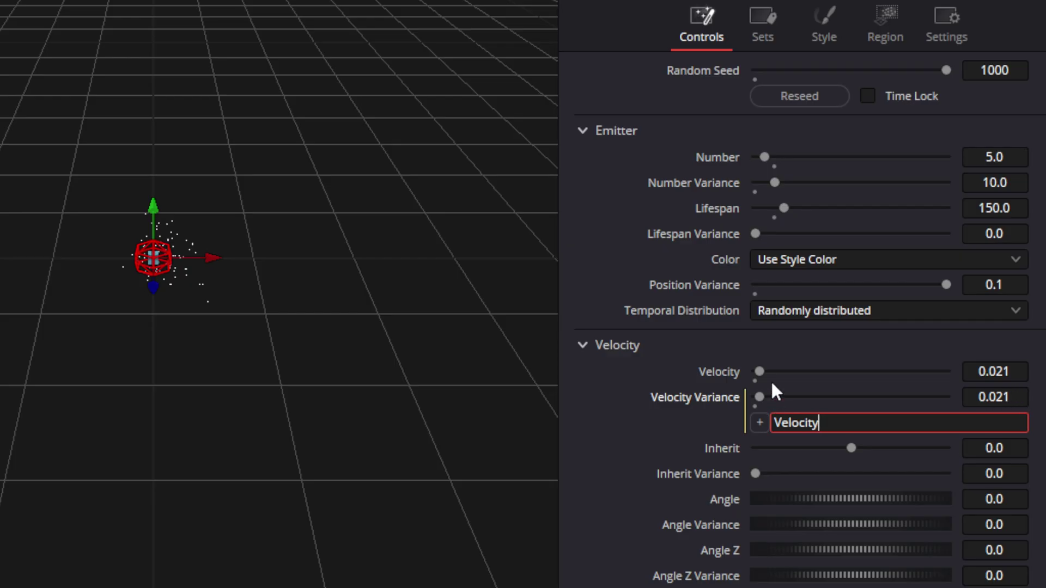
# - Drive the Velocity Variance with the expression Velocity and test the link by adjusting the Velocity value
pyautogui.press('Tab')
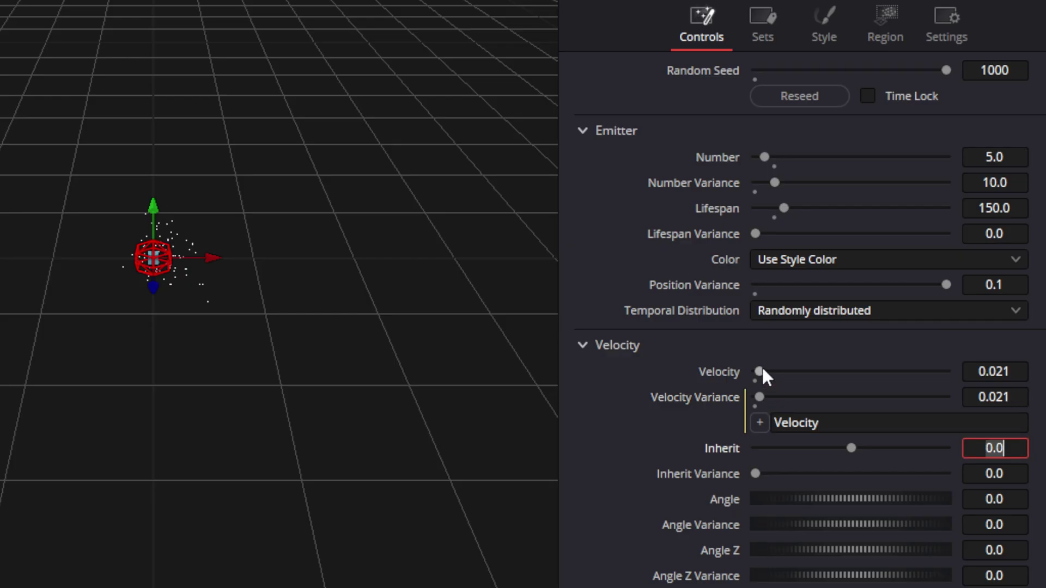
pyautogui.moveTo(762, 369)
pyautogui.mouseDown()
pyautogui.moveTo(833, 373)
pyautogui.moveTo(762, 374)
pyautogui.mouseUp()
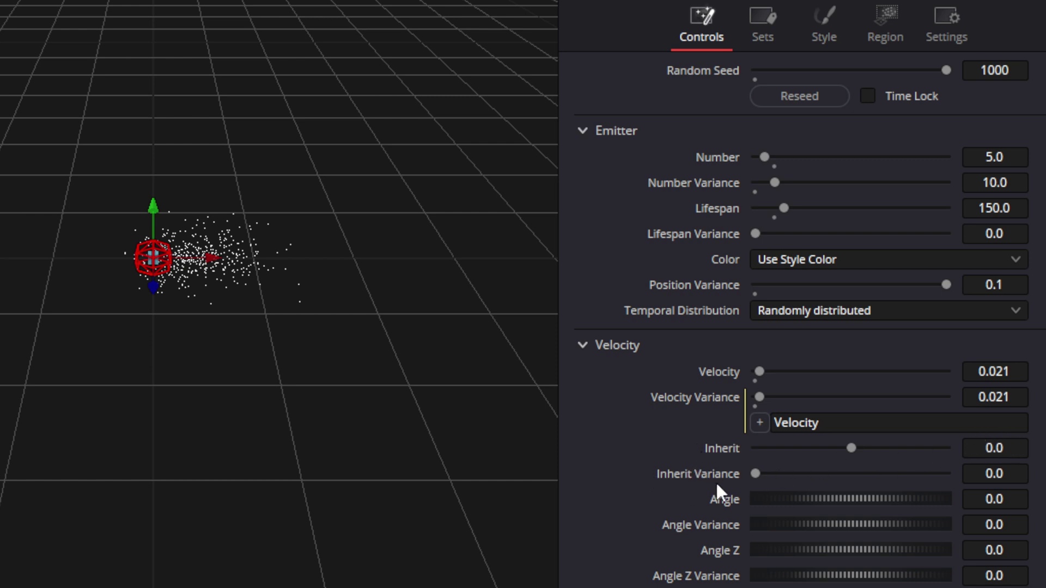
# - Set the emitter's Inherit Variance to 1, its Angle to -90 and its Angle Variance to 75
pyautogui.click(1022, 473)
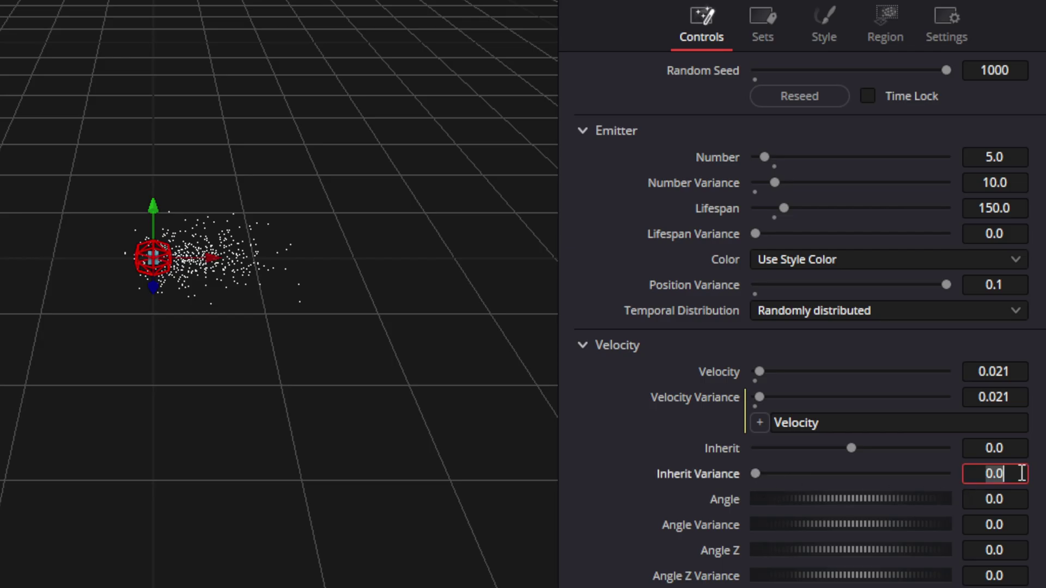
pyautogui.write('1')
pyautogui.press('Tab')
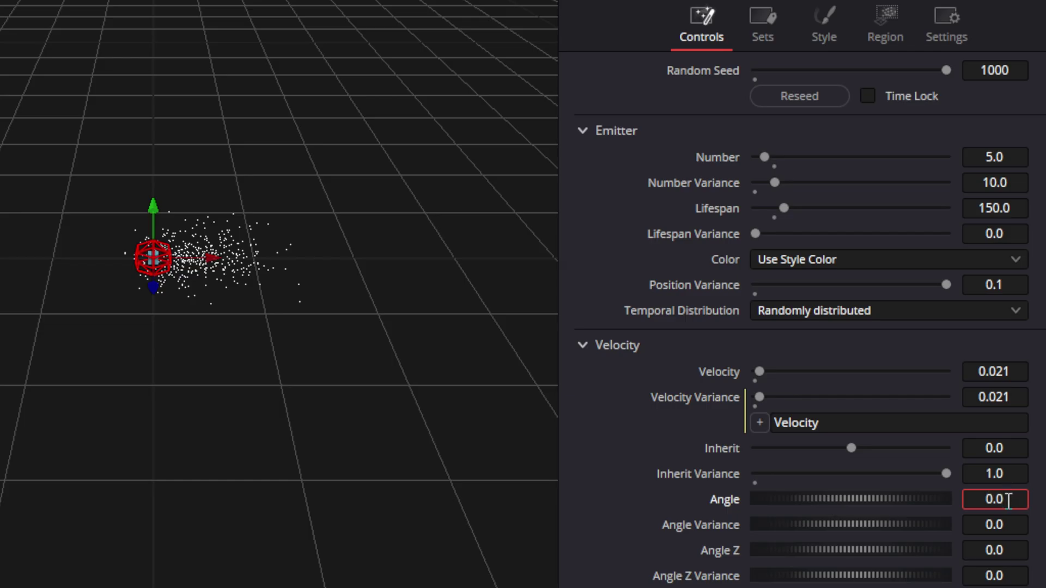
pyautogui.write('9')
pyautogui.press('BackSpace')
pyautogui.write('-90')
pyautogui.press('Tab')
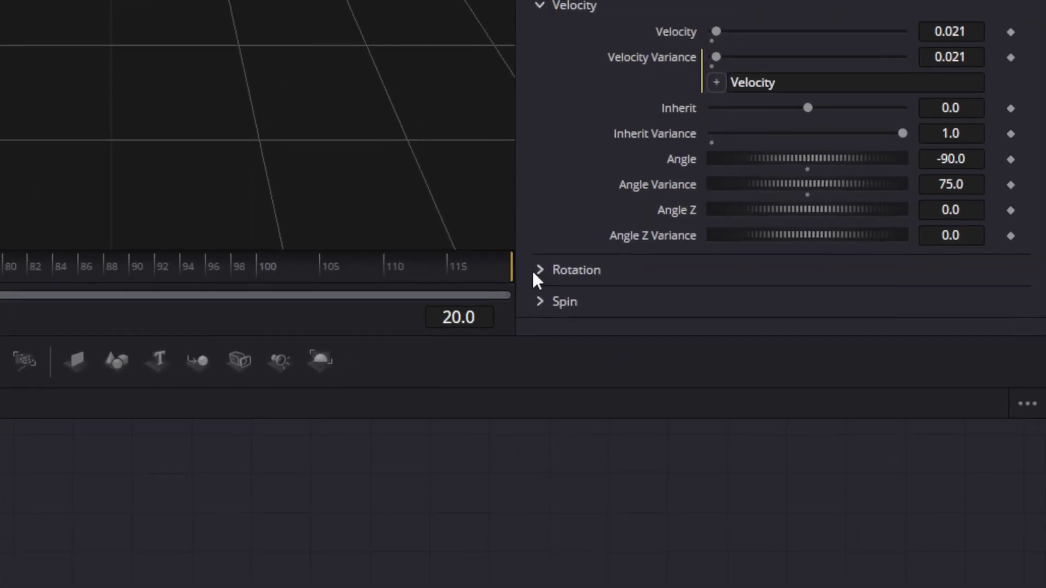
pyautogui.click(539, 272)
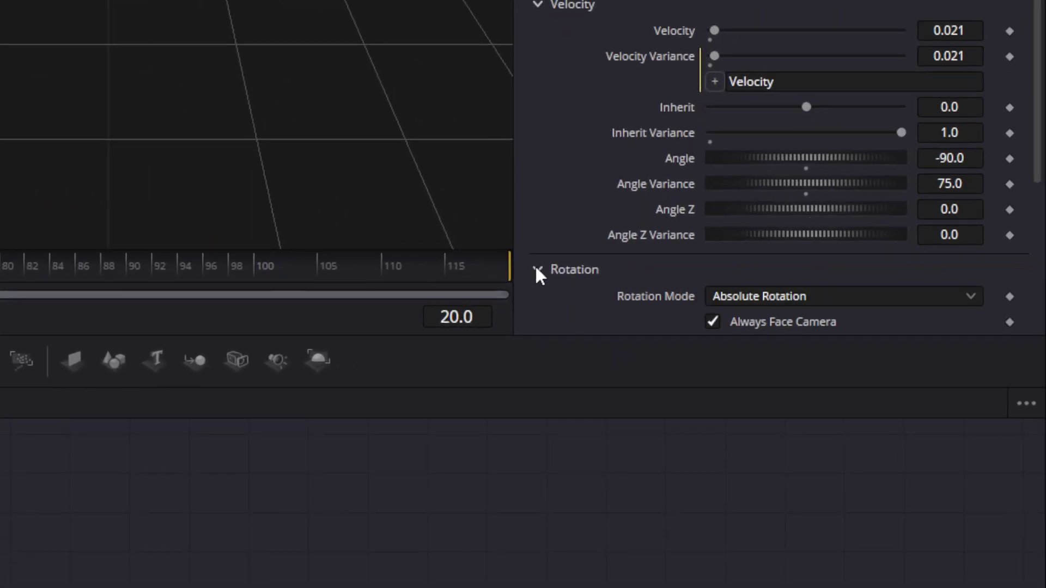
pyautogui.click(539, 272)
pyautogui.click(538, 301)
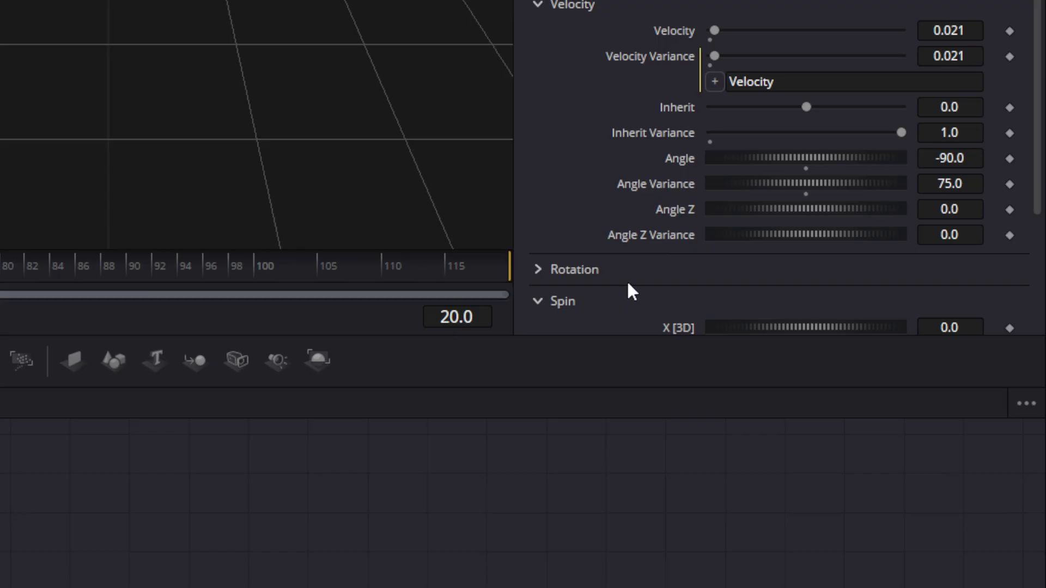
pyautogui.click(537, 301)
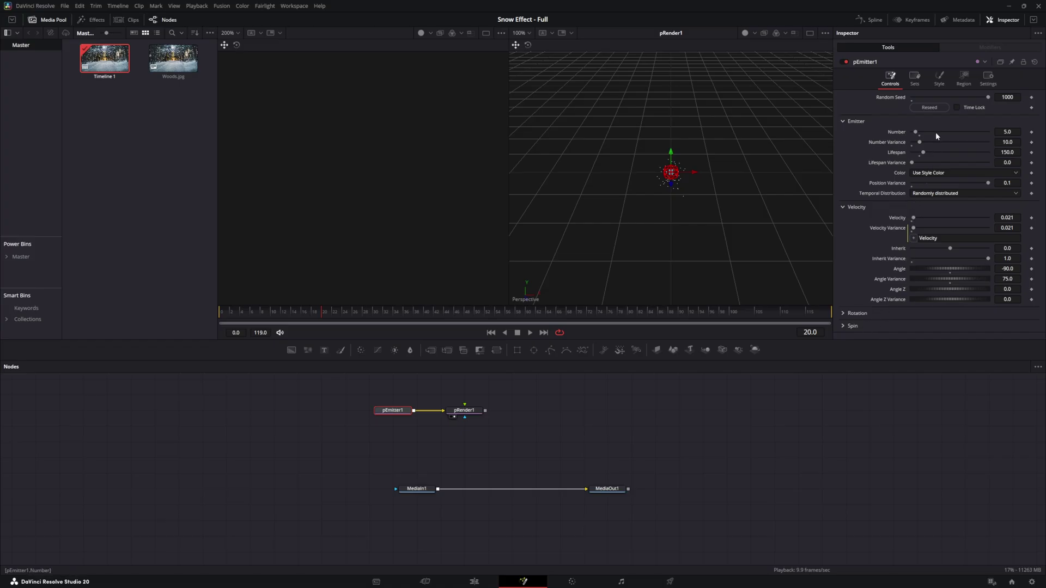
# - Switch the pRender1 node's Output Mode to 2D and turn off the viewer's checker underlay
pyautogui.click(939, 79)
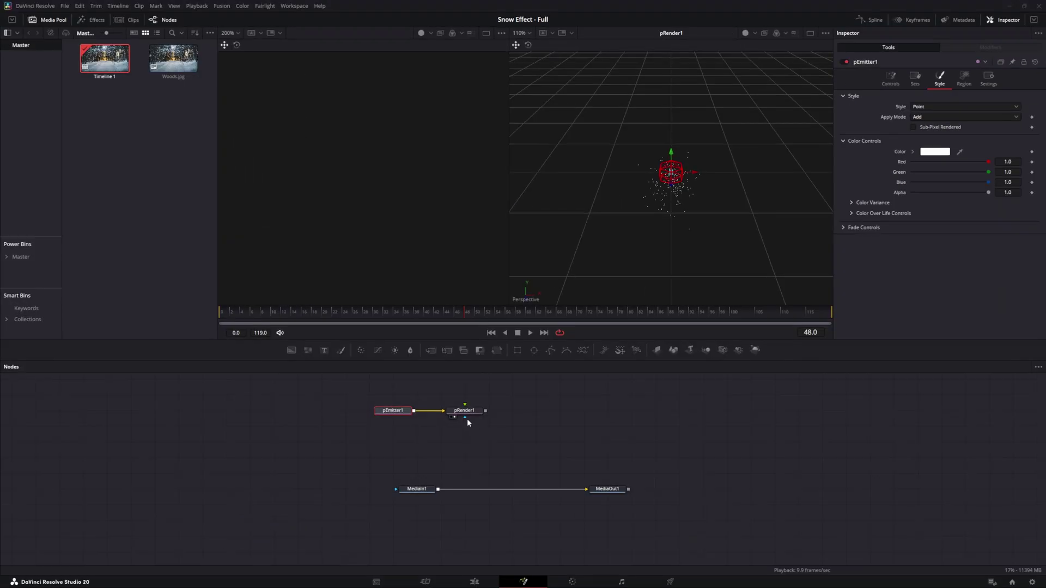
pyautogui.click(466, 413)
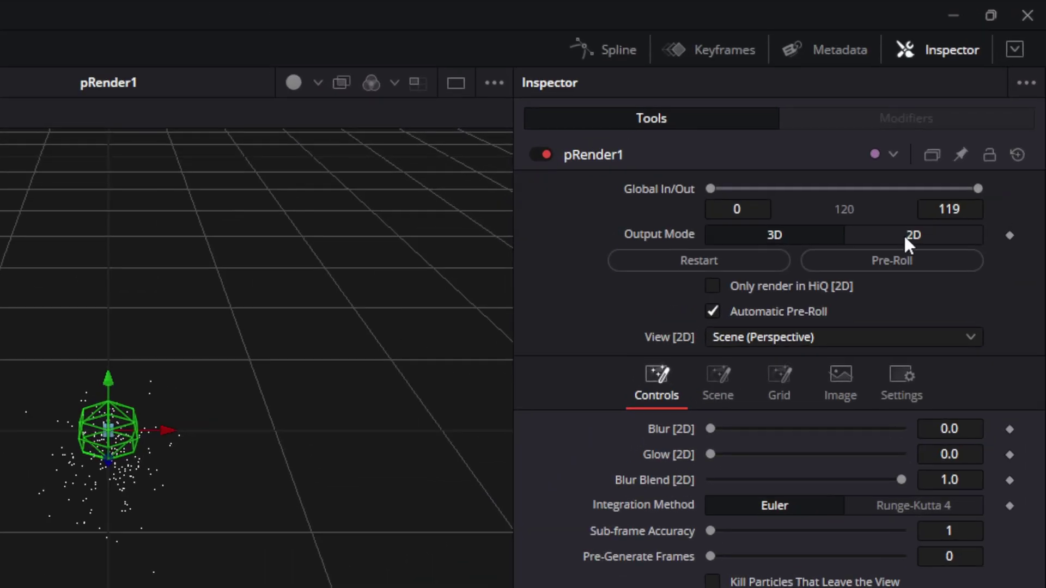
pyautogui.click(905, 235)
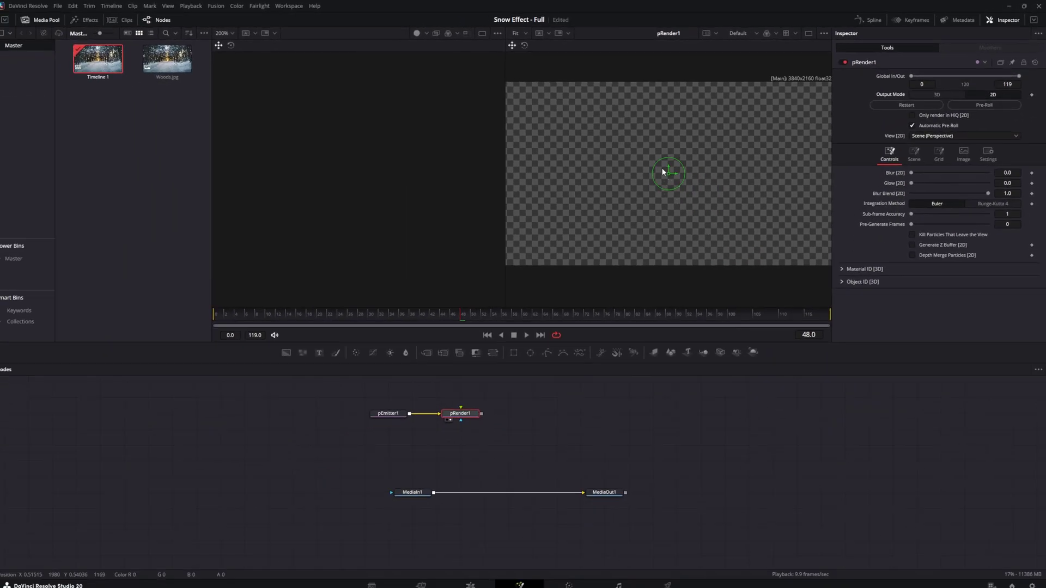
pyautogui.rightClick(568, 182)
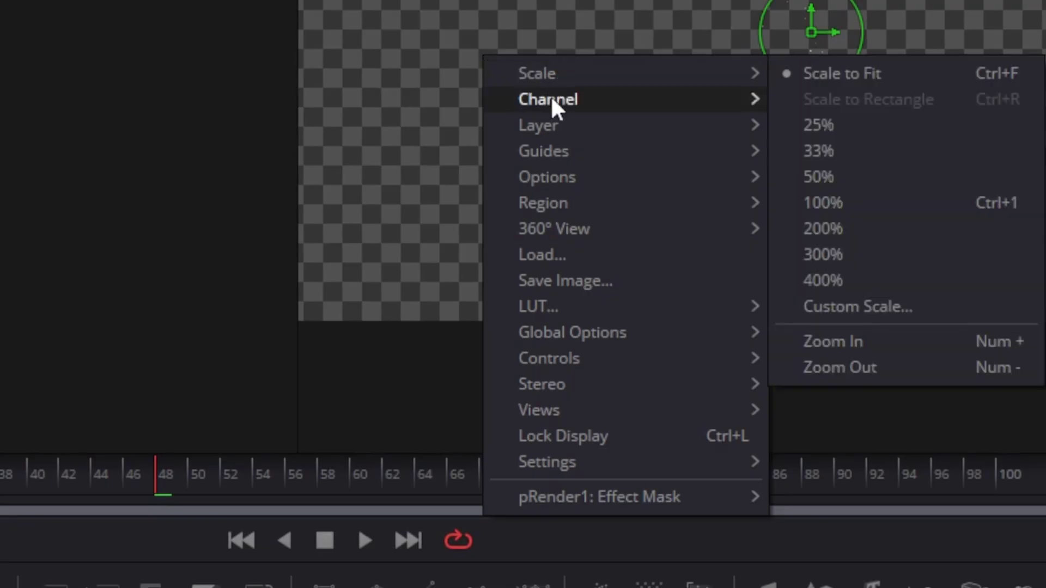
pyautogui.moveTo(578, 176)
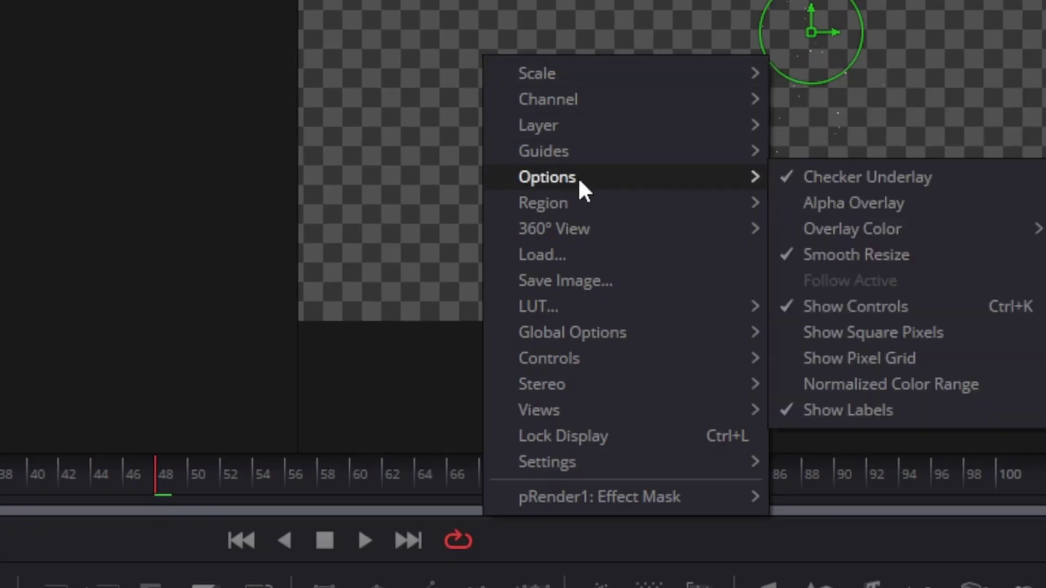
pyautogui.click(874, 179)
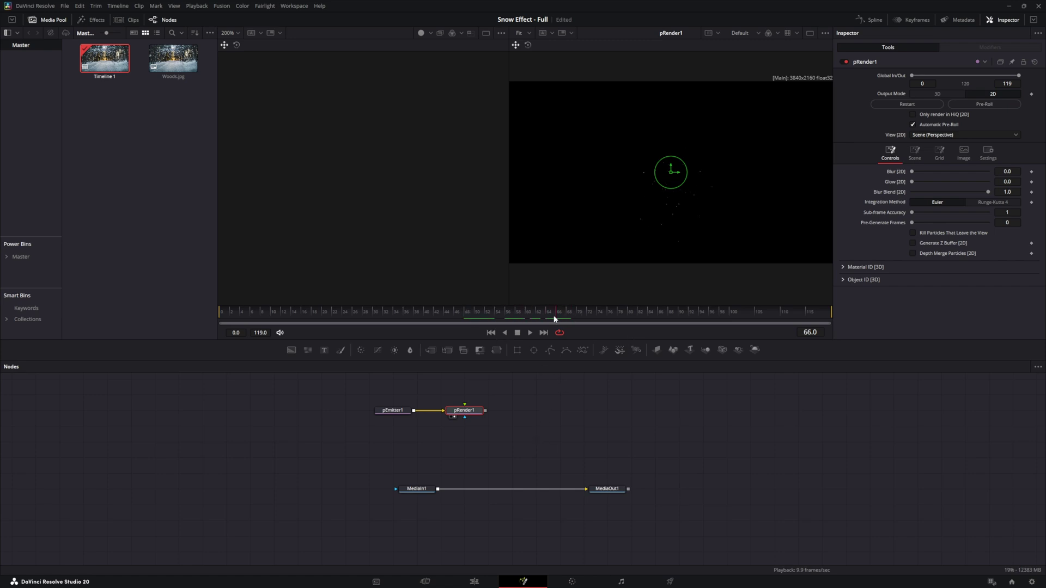
# - Return the playhead to frame 0 and change the pEmitter1 particle style to Blob
pyautogui.moveTo(504, 320); pyautogui.dragTo(220, 319)
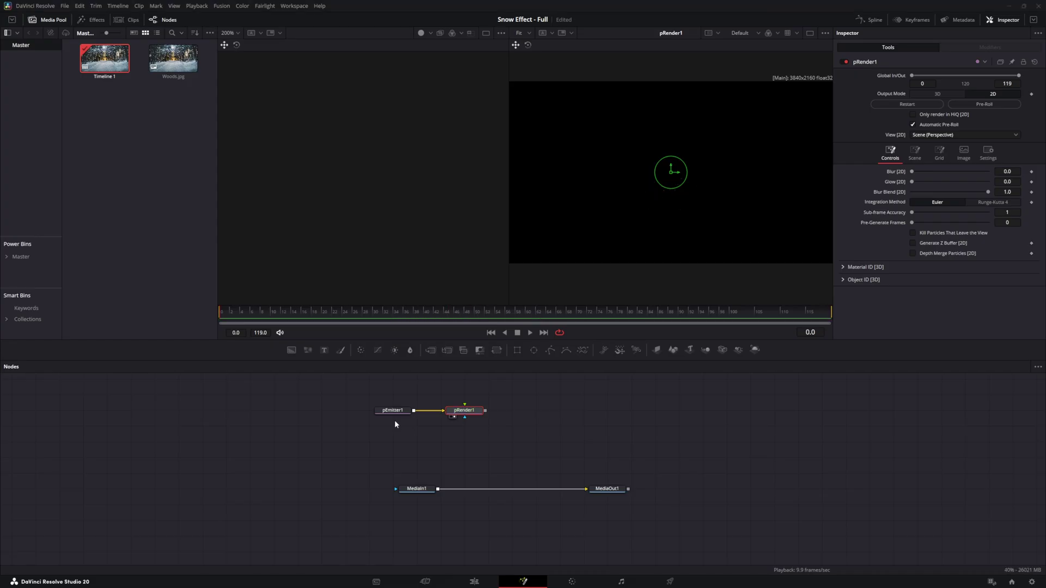
pyautogui.click(394, 414)
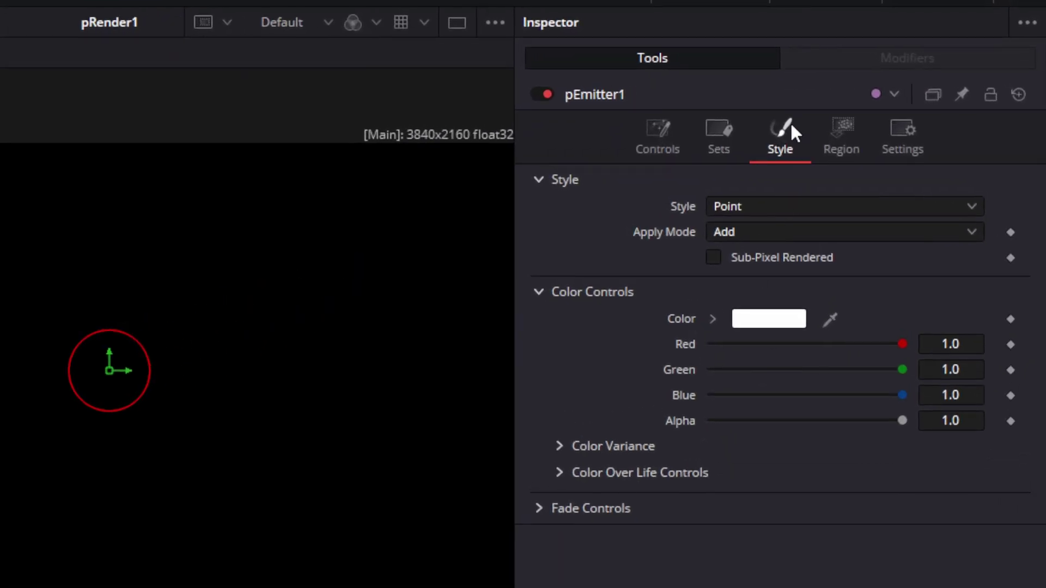
pyautogui.click(737, 204)
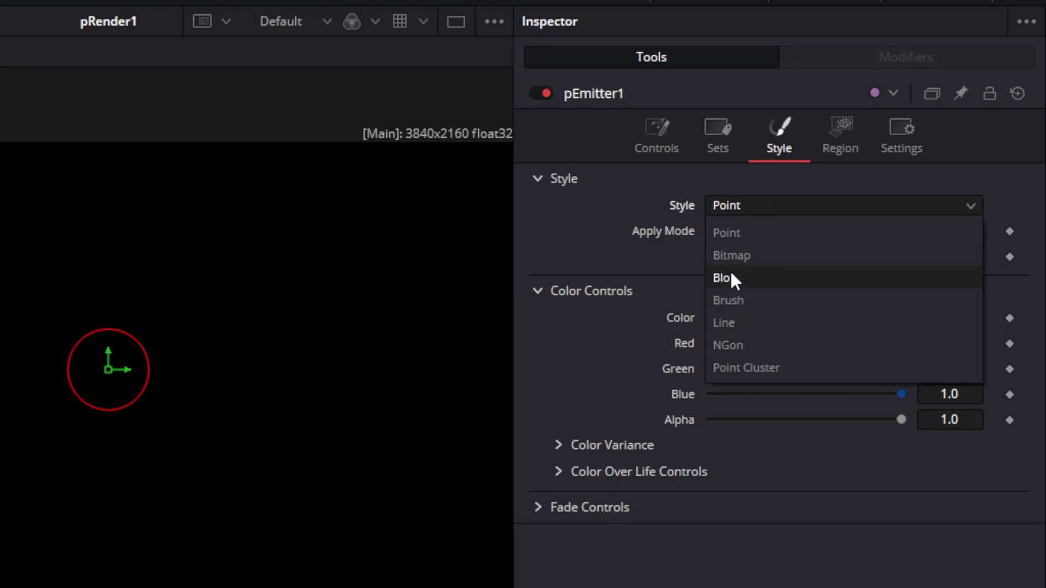
pyautogui.press('Escape')
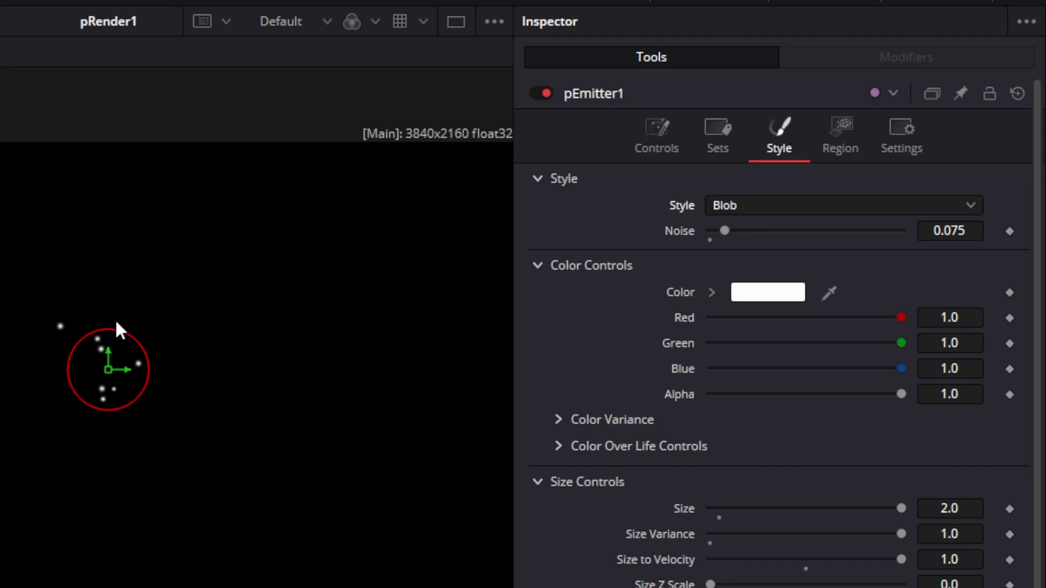
# - Examine the Size, Size Variance and Size to Velocity values of the blob particles
pyautogui.click(974, 510)
pyautogui.press('Tab')
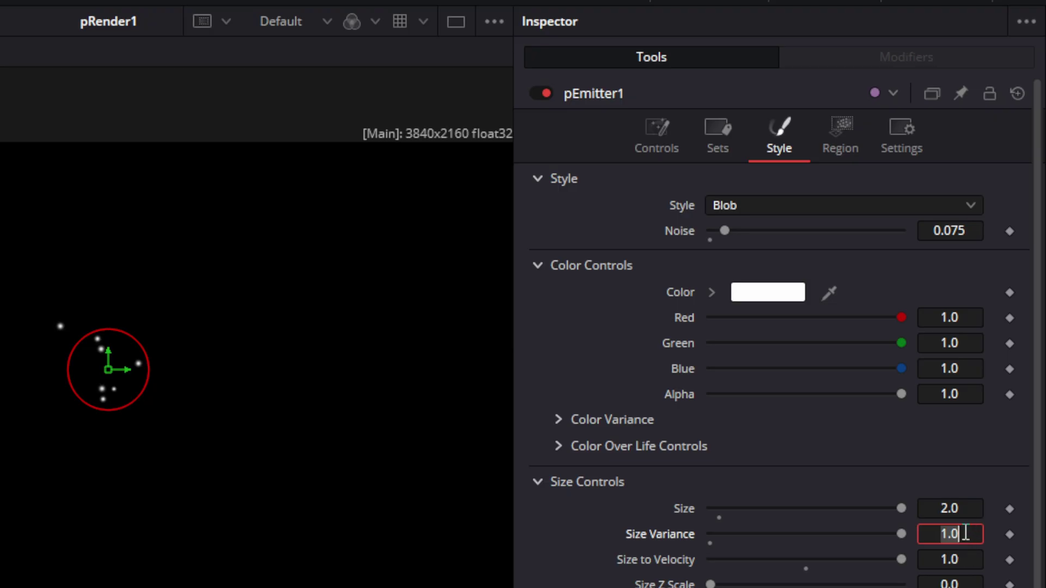
pyautogui.click(964, 533)
pyautogui.scroll(-2, 962, 539)
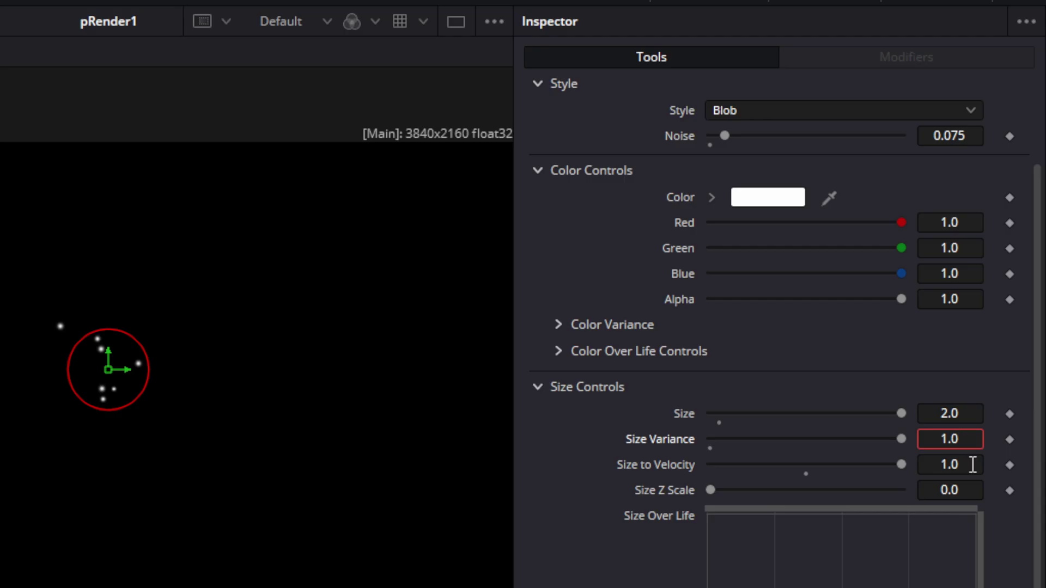
# - Try a red color for the particles and restore it to white
pyautogui.scroll(2, 972, 467)
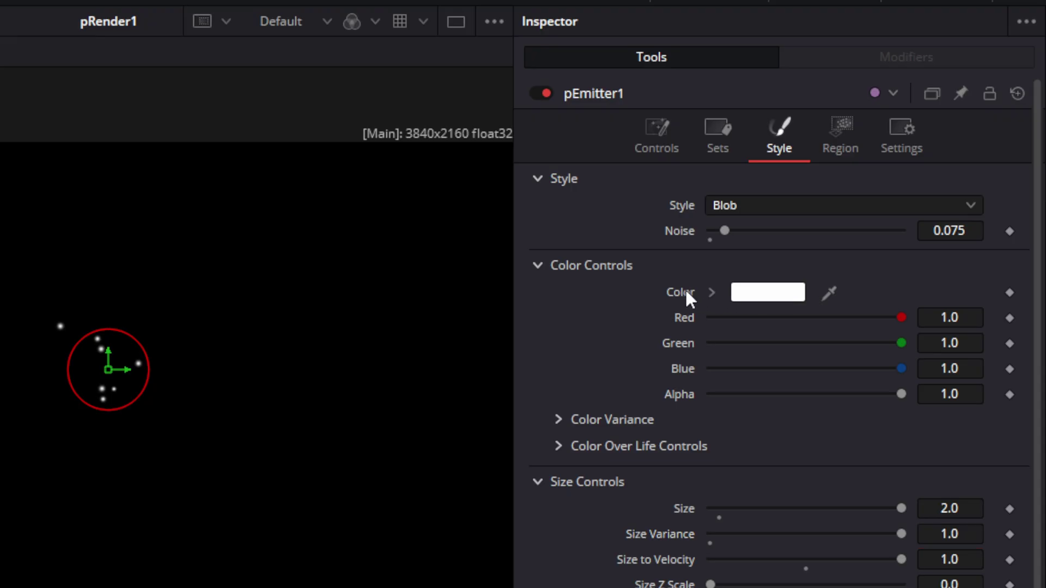
pyautogui.click(713, 290)
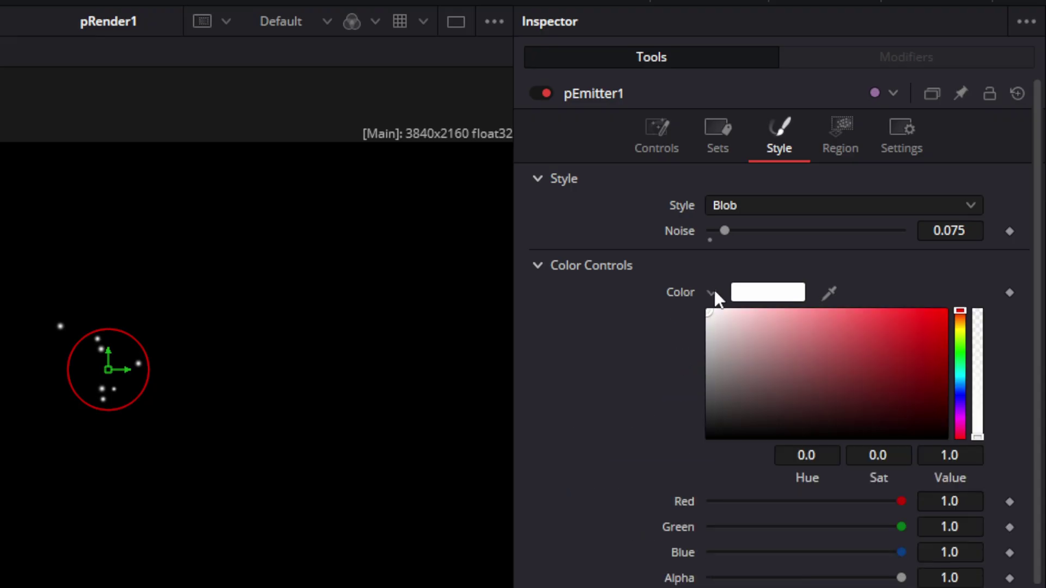
pyautogui.click(911, 322)
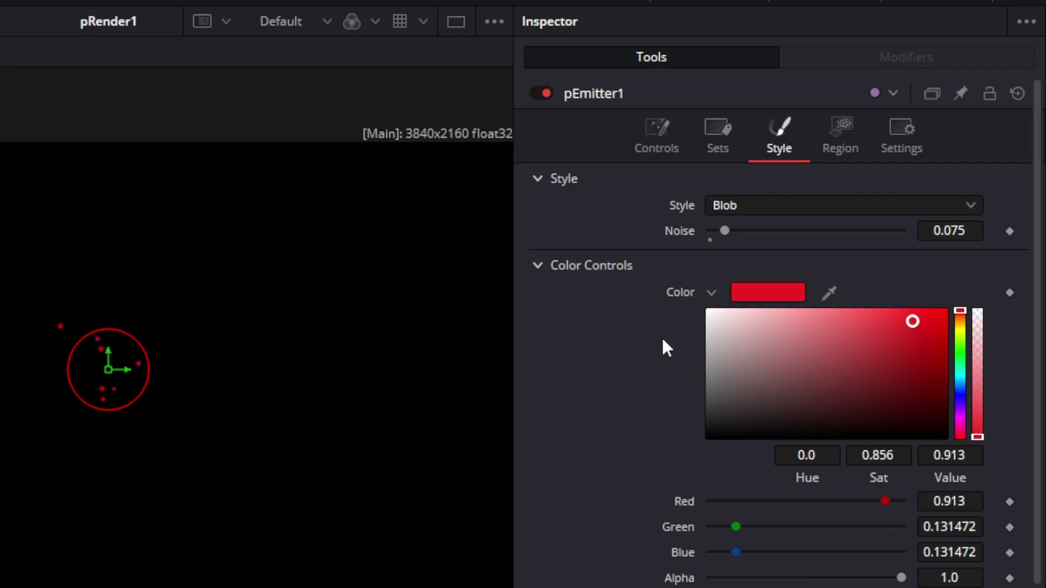
pyautogui.moveTo(709, 313); pyautogui.dragTo(700, 296)
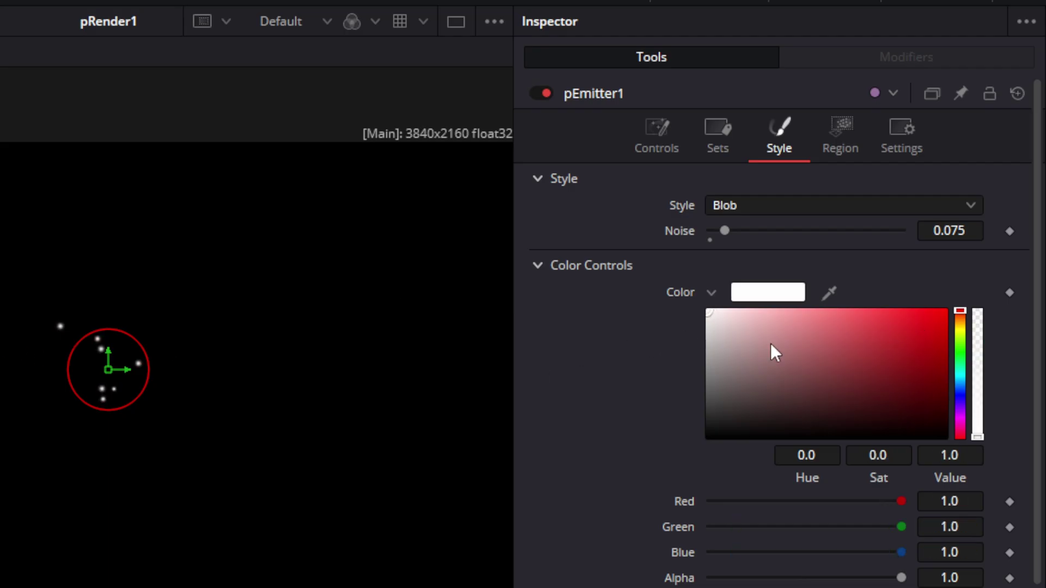
# - Try the All region for the emitter and switch the region type to Line
pyautogui.click(840, 140)
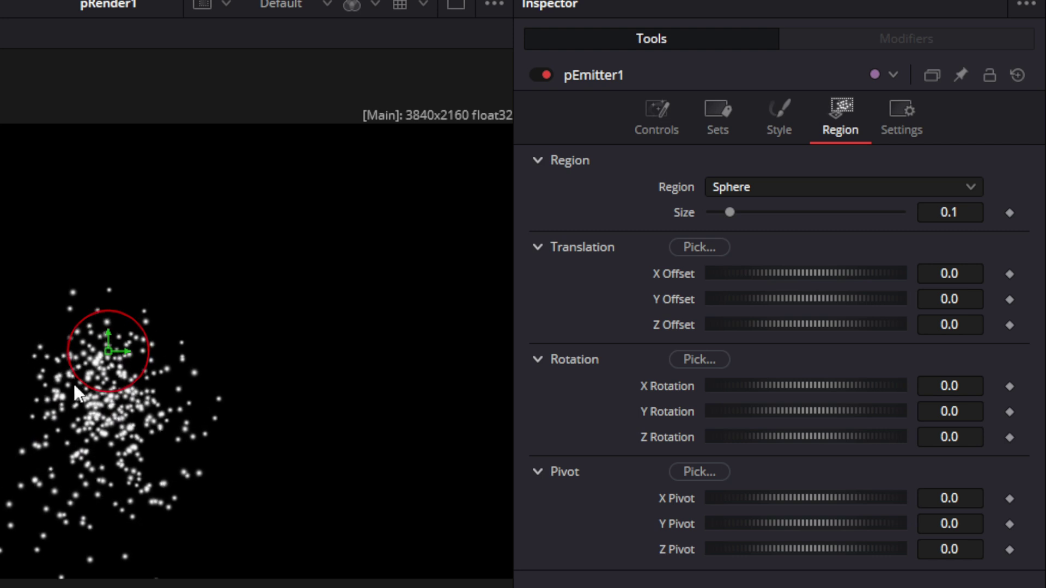
pyautogui.click(753, 187)
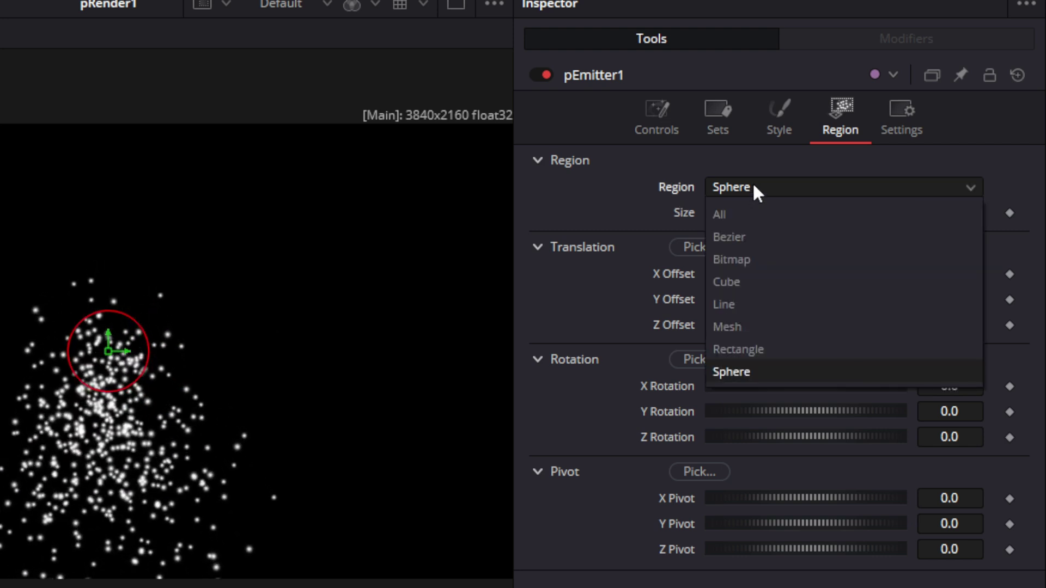
pyautogui.click(743, 215)
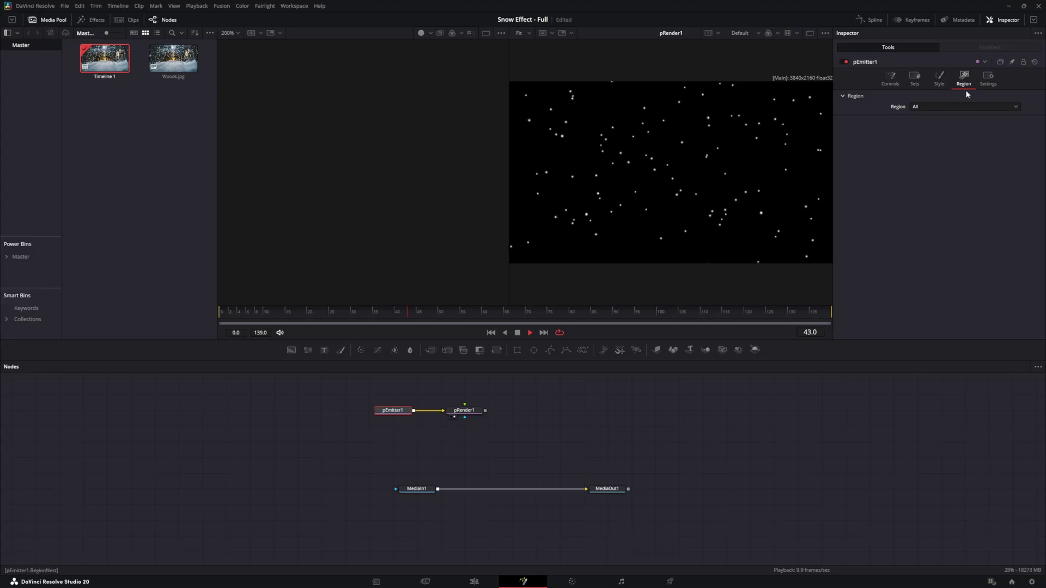
pyautogui.click(959, 106)
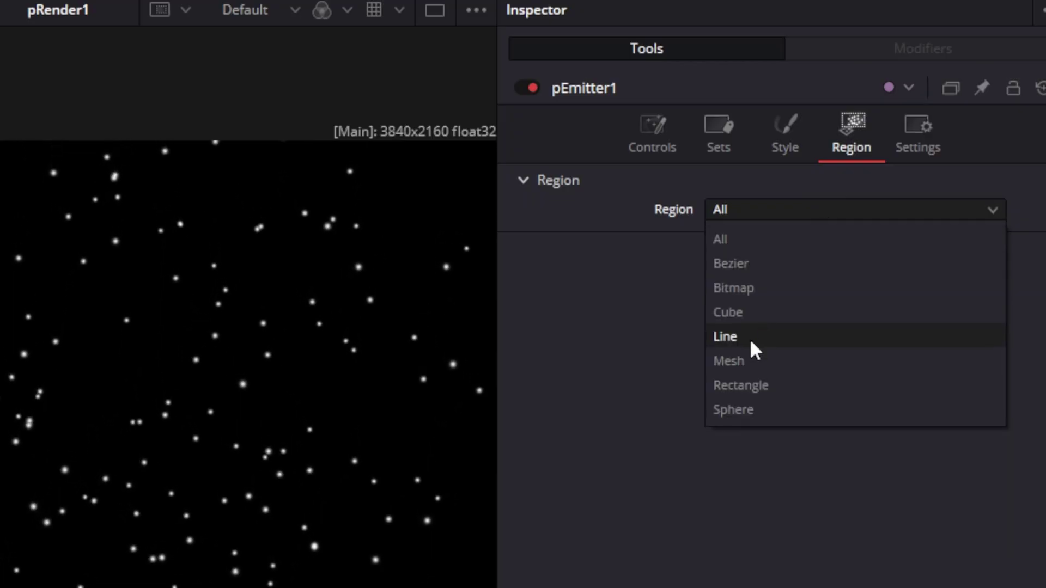
pyautogui.click(750, 339)
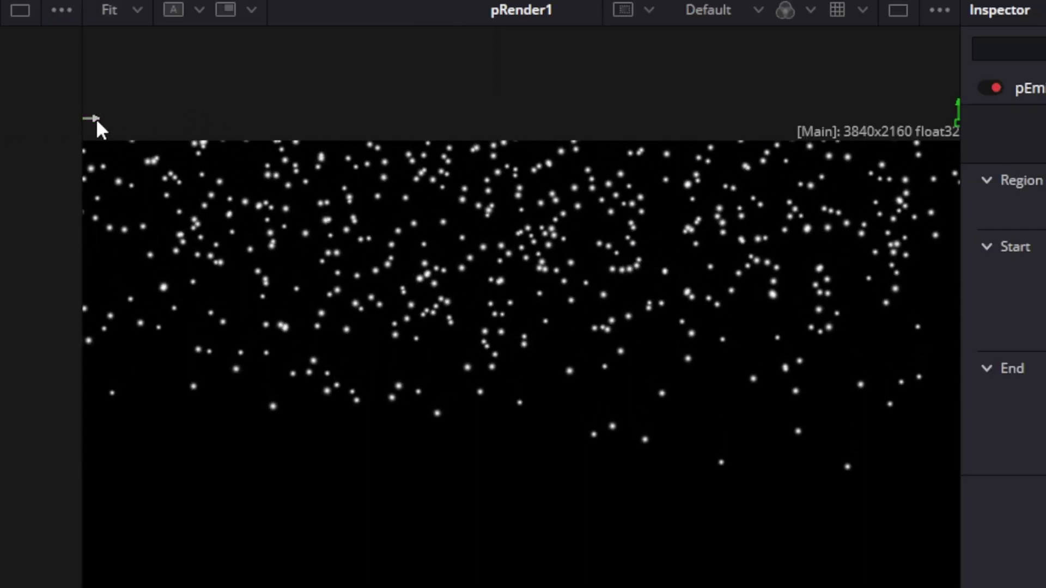
# - Reposition the line emitter's start point and set pEmitter1's Velocity and Velocity Variance to 0.04
pyautogui.moveTo(89, 121); pyautogui.dragTo(108, 233)
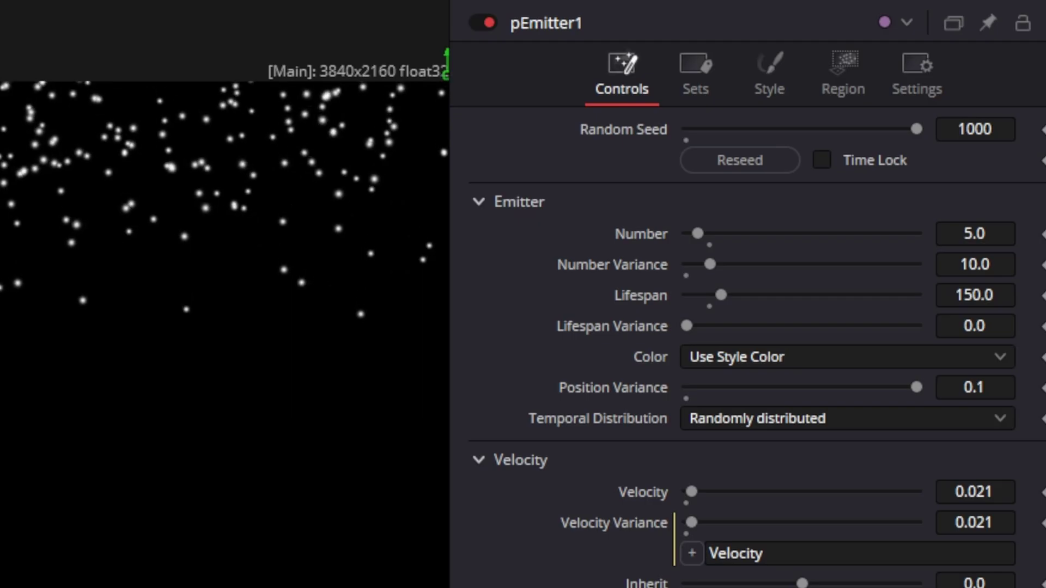
pyautogui.click(988, 492)
pyautogui.write('.04')
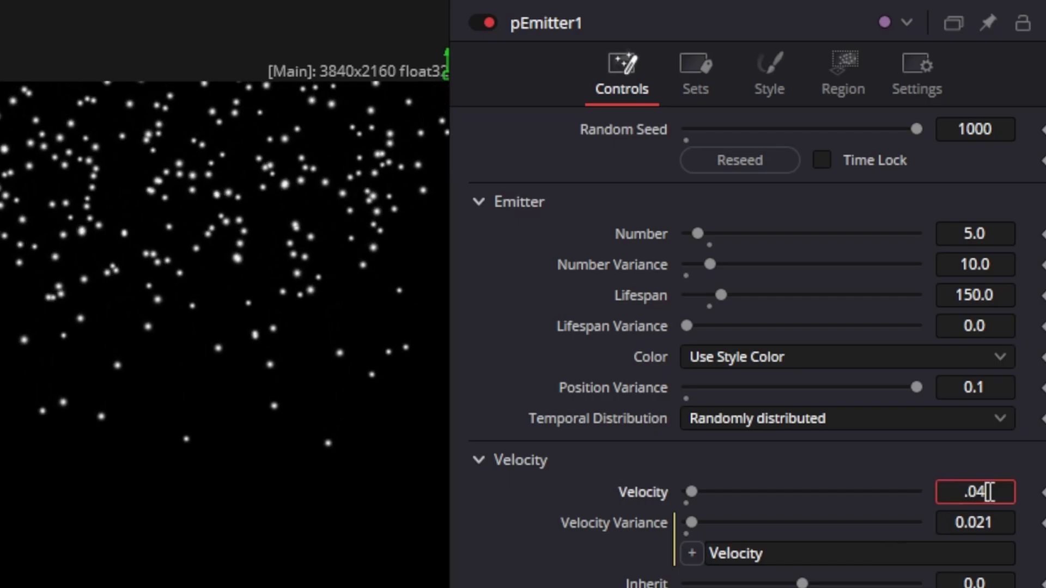
pyautogui.press('Tab')
pyautogui.write('0.04')
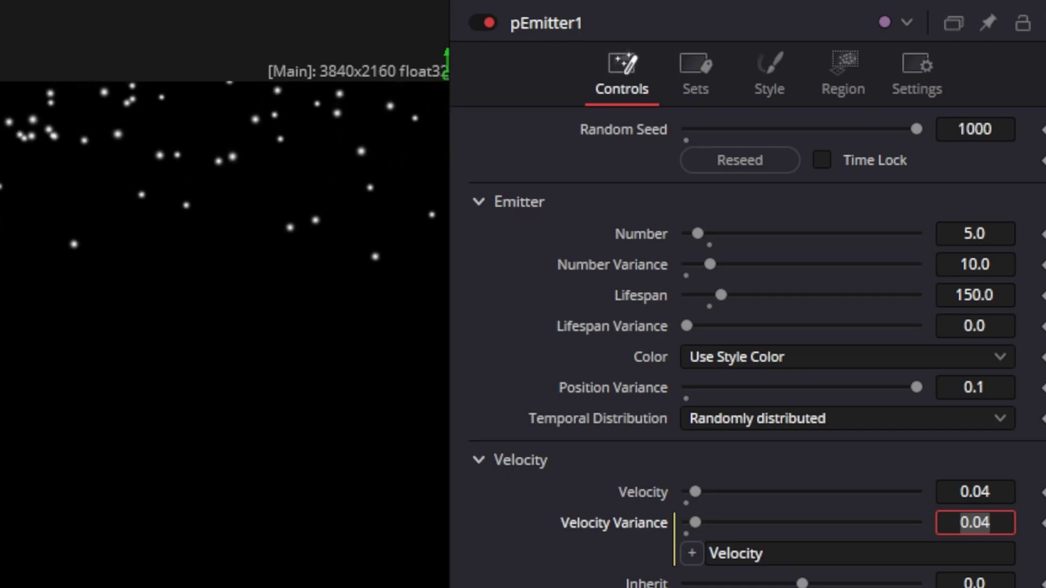
# - Set pEmitter1's particle Lifespan to 250
pyautogui.click(991, 296)
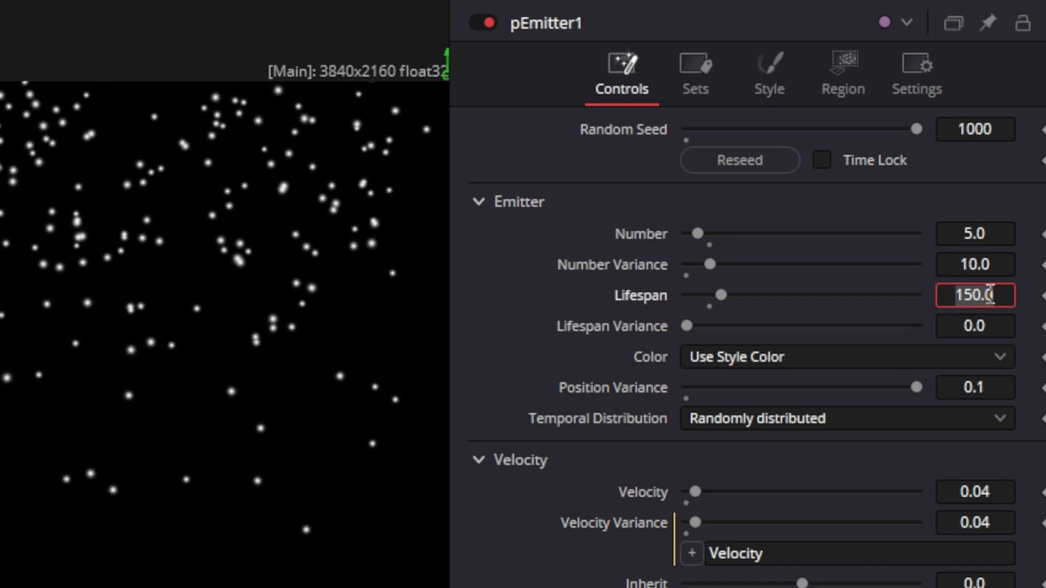
pyautogui.write('250')
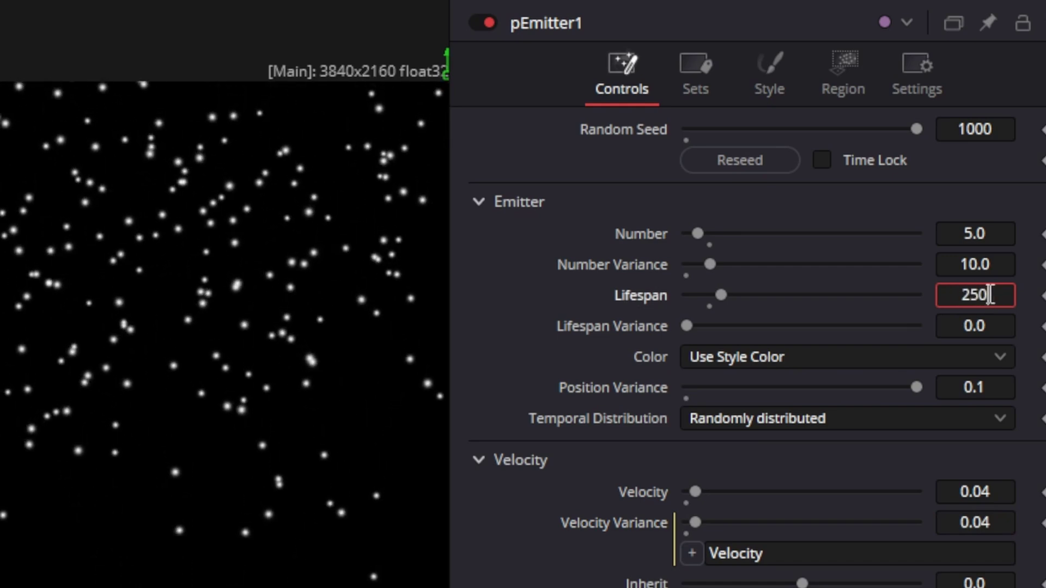
pyautogui.press('Tab')
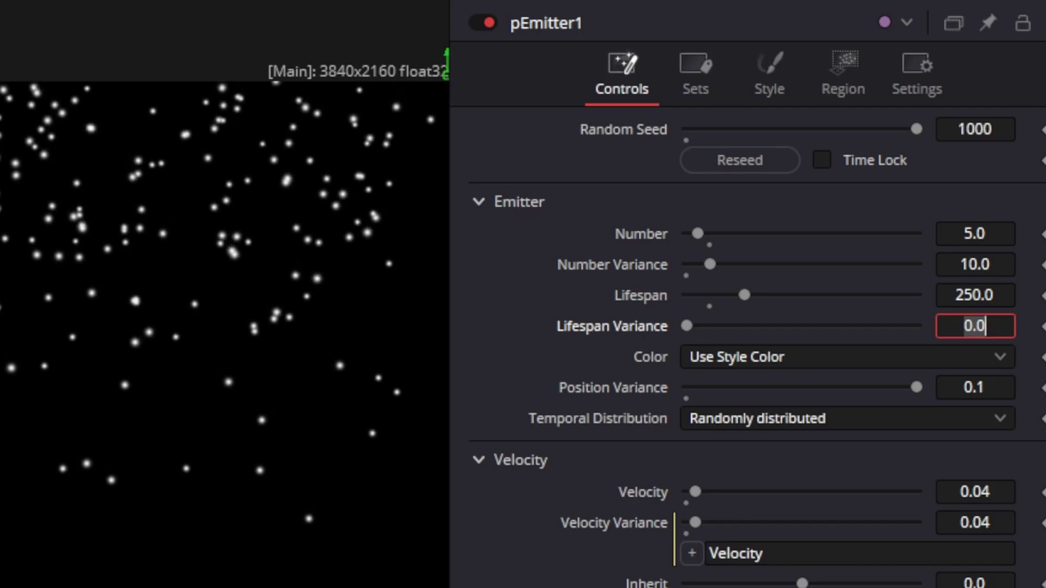
# - Try 100 Pre-Generate Frames on pRender1 so snow already fills the first frame
pyautogui.click(545, 547)
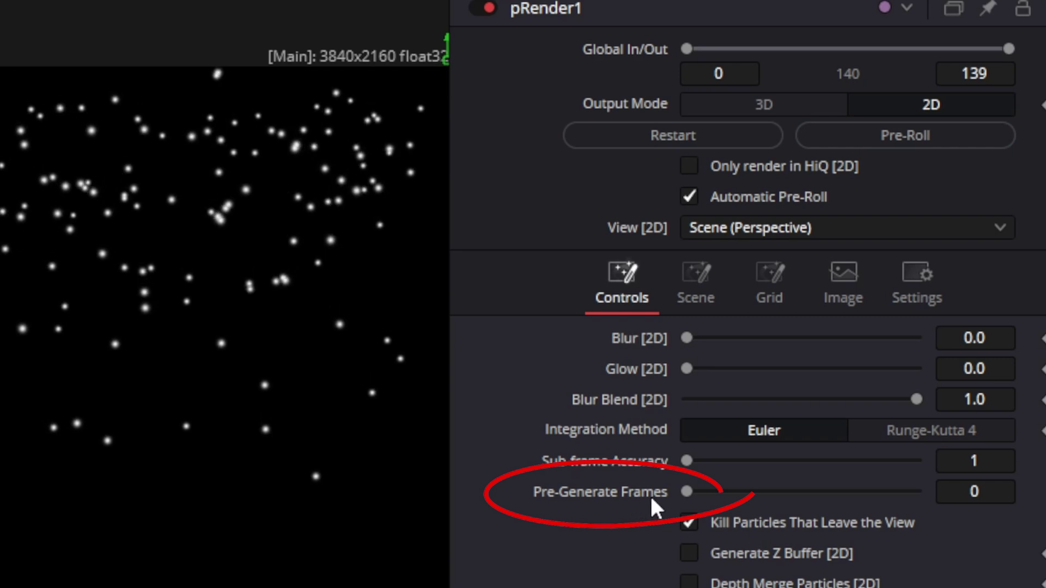
pyautogui.click(945, 491)
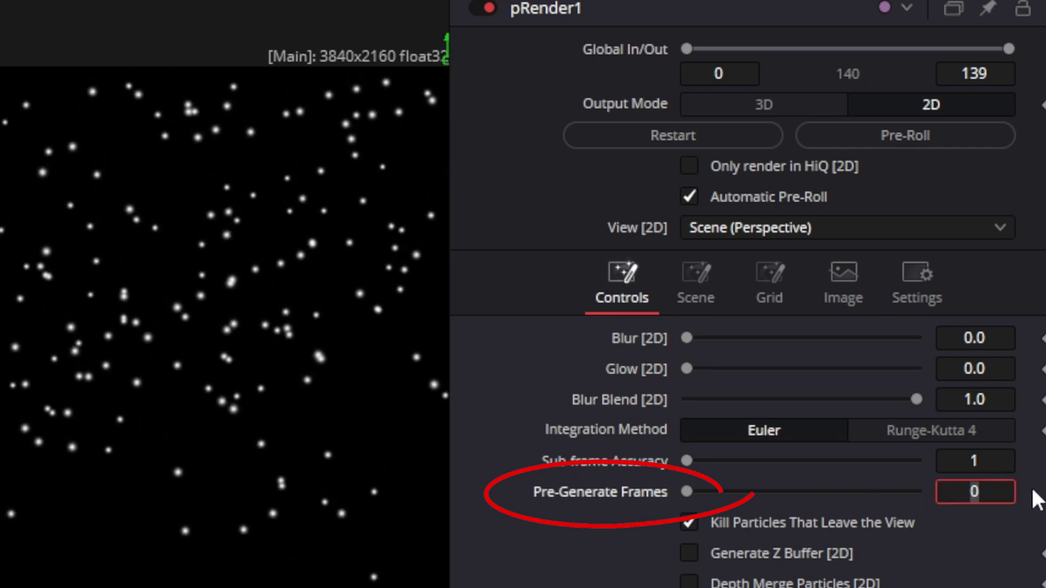
pyautogui.write('100')
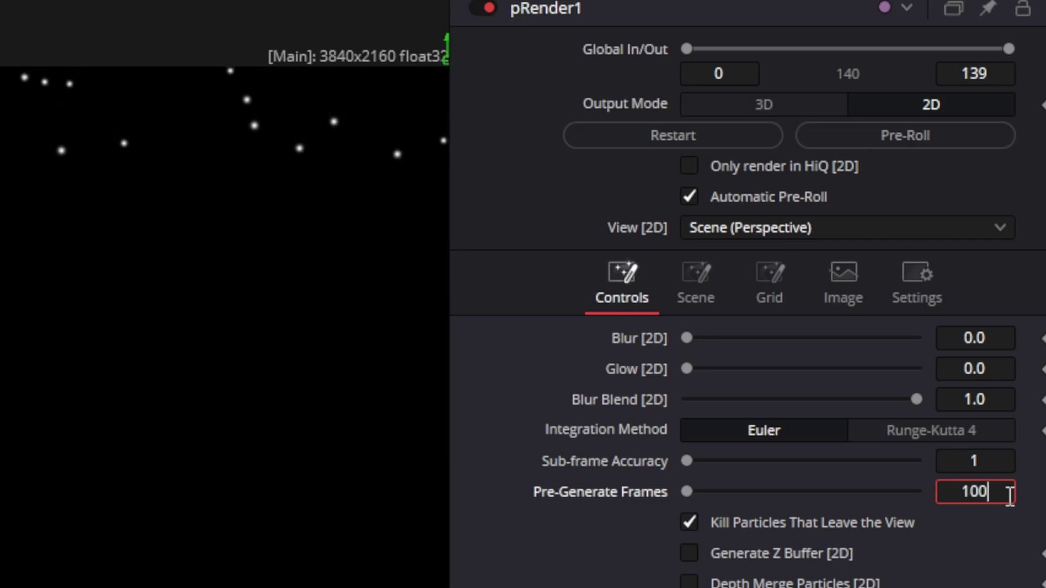
pyautogui.press('Tab')
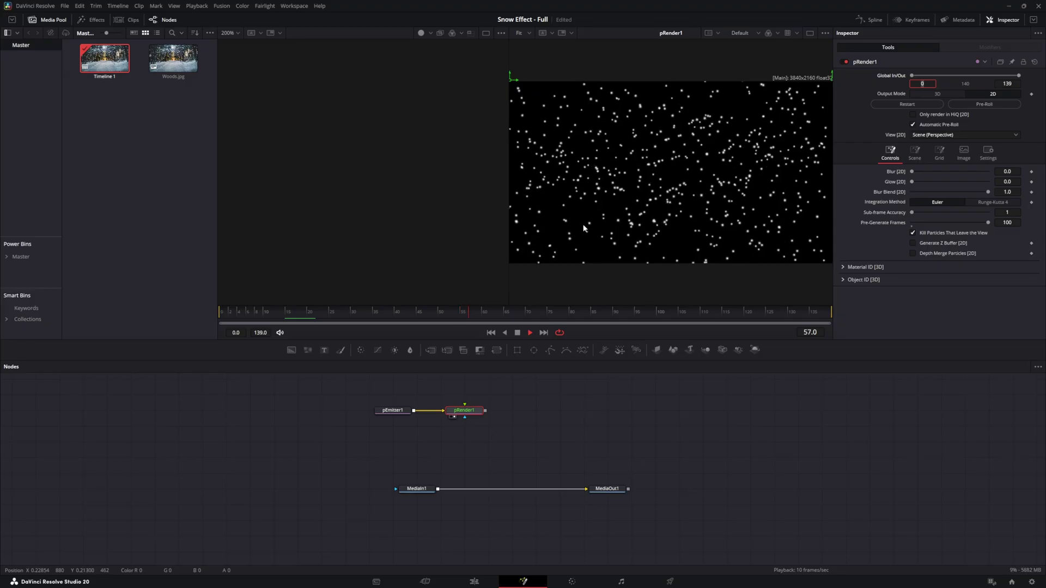
# - Set pRender1's Pre-Generate Frames to 135 and stop the playback
pyautogui.click(1009, 222)
pyautogui.press('BackSpace')
pyautogui.press('BackSpace')
pyautogui.press('BackSpace')
pyautogui.write('135')
pyautogui.press('Tab')
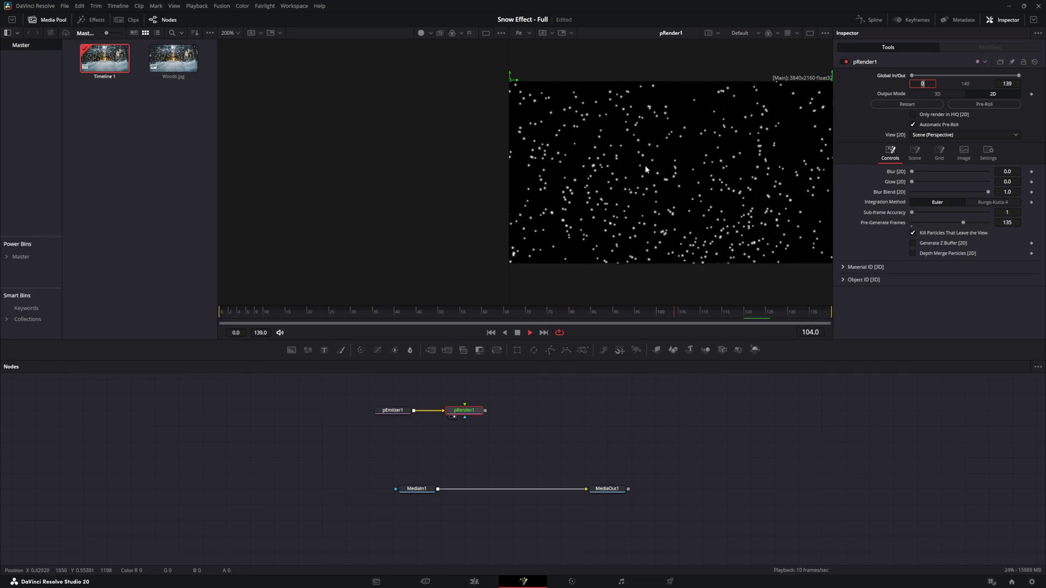
pyautogui.press('space')
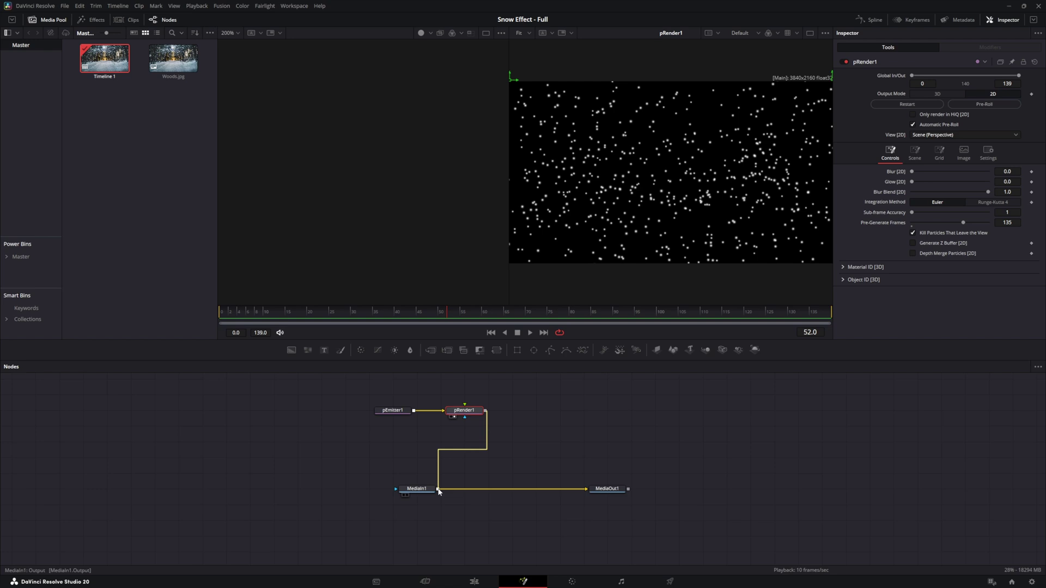
# - Merge pRender1's output over MediaIn1 and show MediaOut1 in the viewer to check the snow over the woods
pyautogui.moveTo(439, 492); pyautogui.dragTo(439, 490)
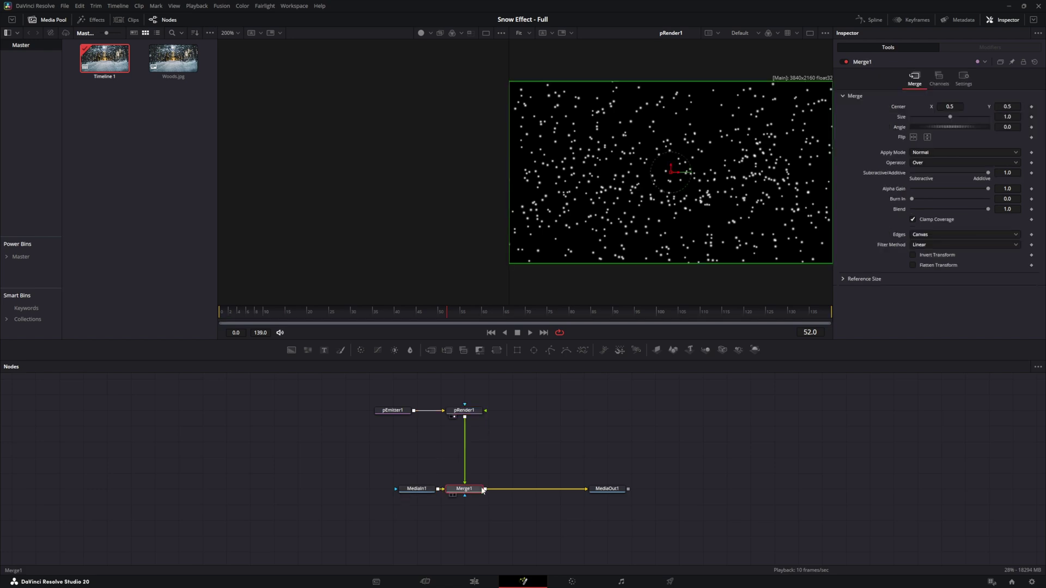
pyautogui.click(596, 496)
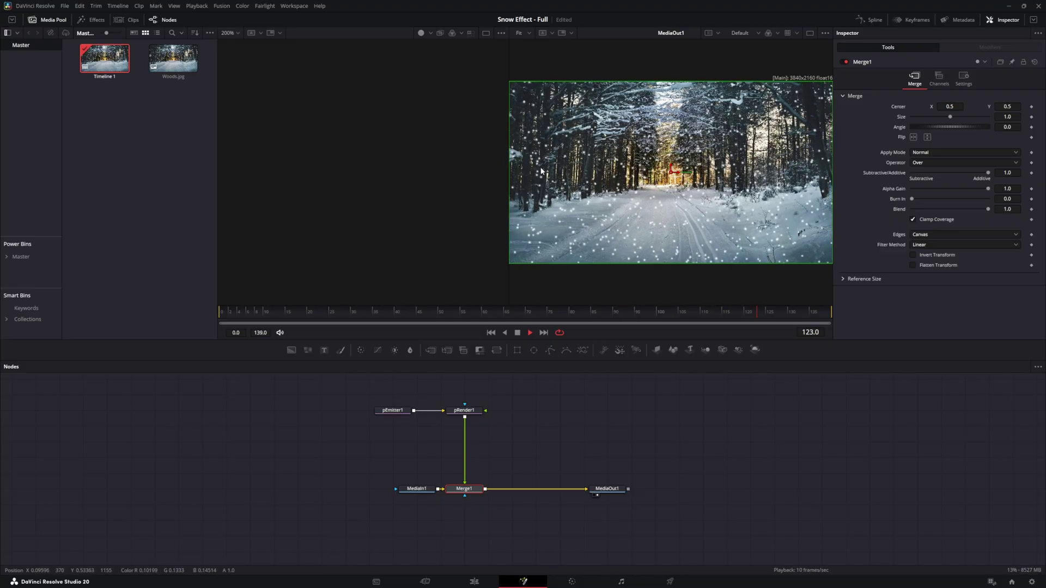
pyautogui.click(518, 333)
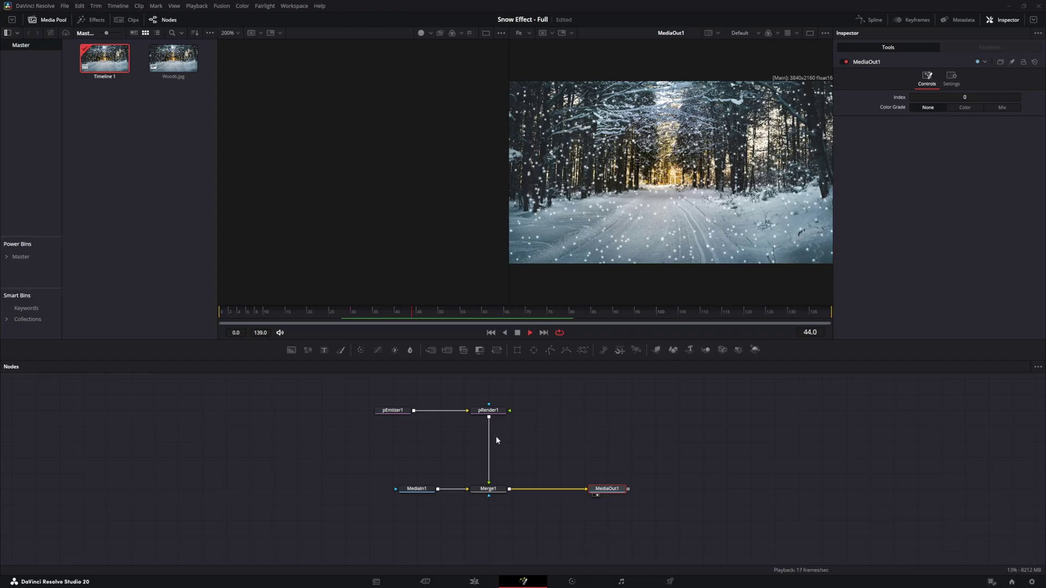
# - Disconnect pRender1 from Merge1 and show pRender1 alone in the viewer
pyautogui.moveTo(496, 465); pyautogui.dragTo(492, 419)
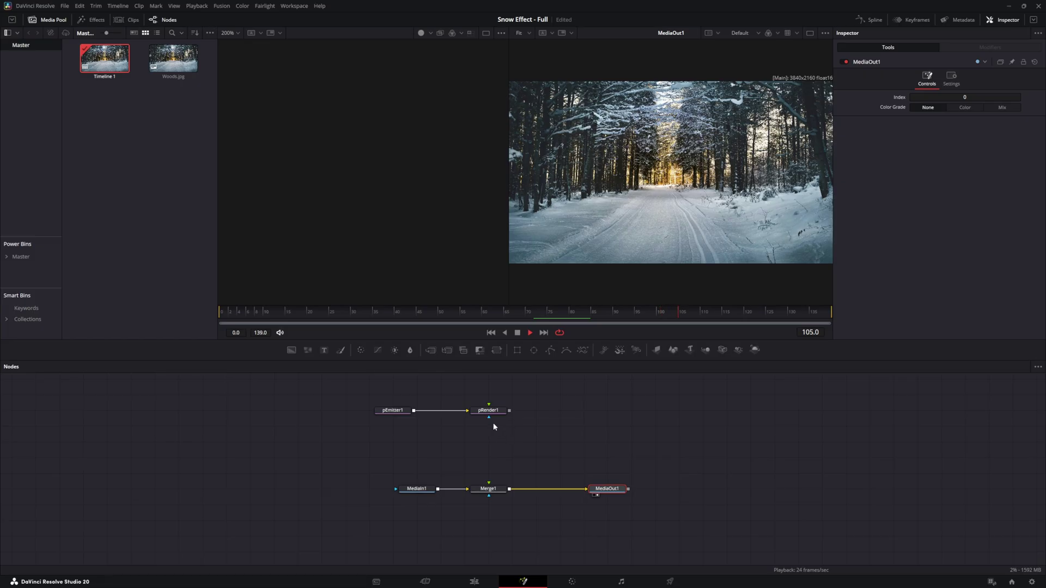
pyautogui.click(481, 418)
pyautogui.click(479, 417)
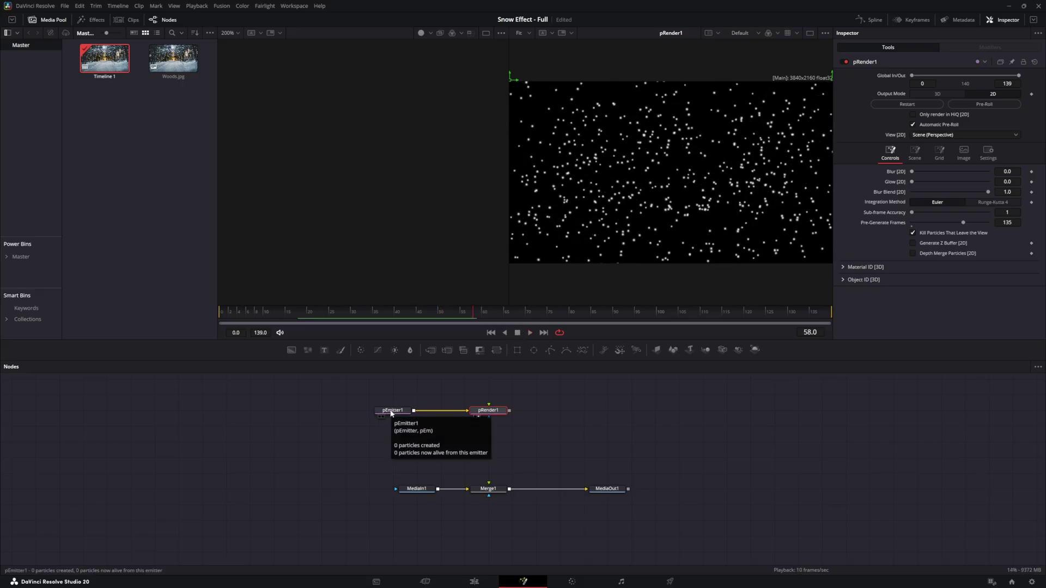
# - Duplicate the pEmitter1 node and place the unconnected copy below the original
pyautogui.click(391, 412)
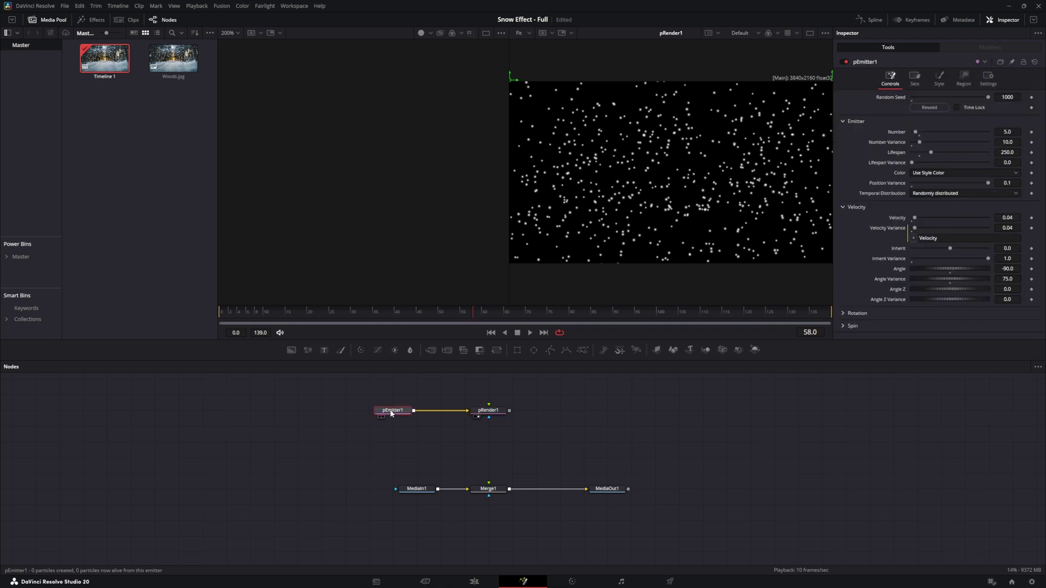
pyautogui.hotkey('ctrl', 'c')
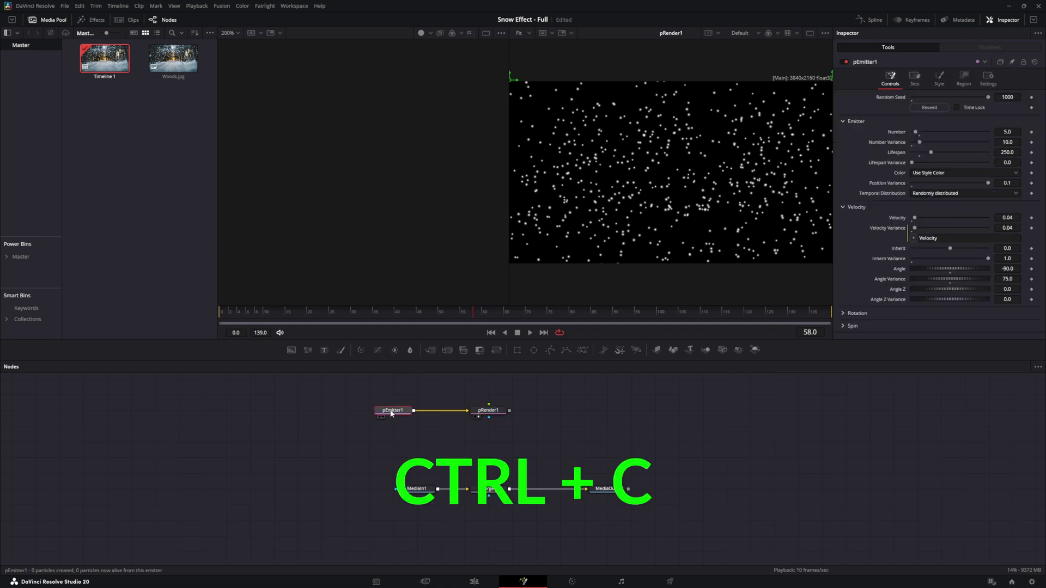
pyautogui.click(389, 434)
pyautogui.hotkey('ctrl', 'v')
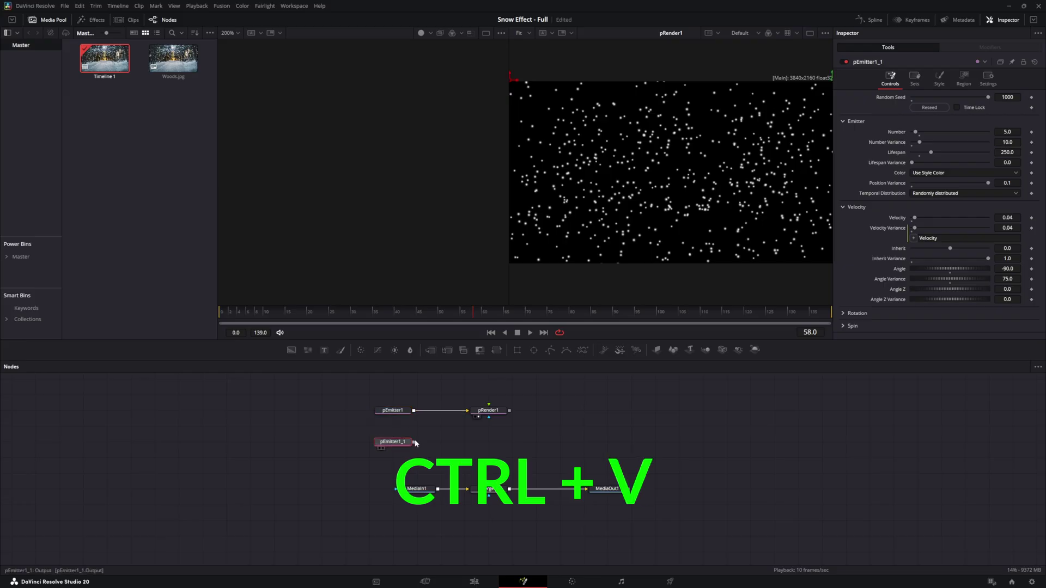
# - Merge the copied emitter's output with pEmitter1's ahead of pRender1 and preview the combined particles
pyautogui.moveTo(413, 442); pyautogui.dragTo(422, 435)
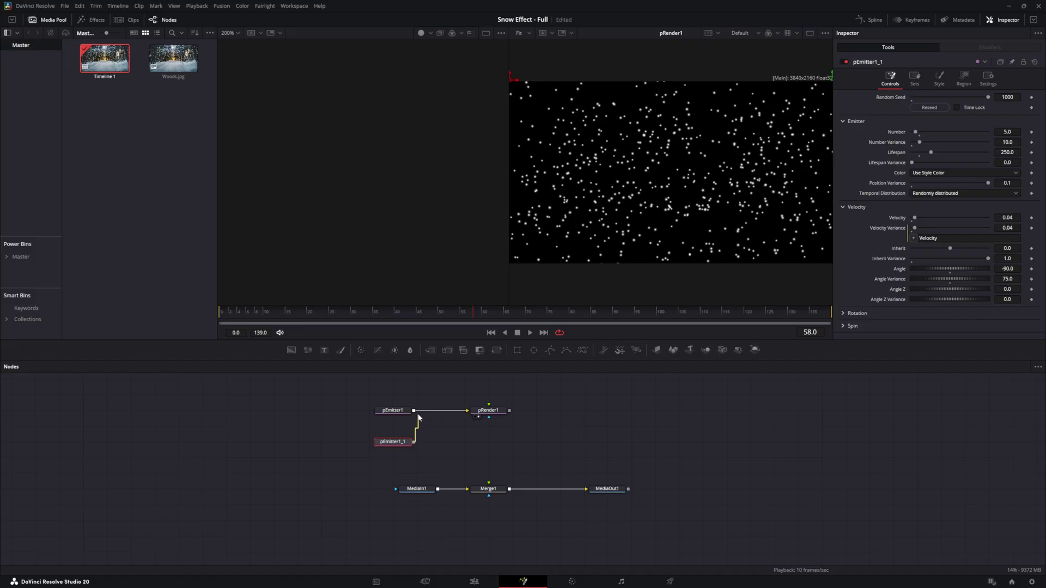
pyautogui.moveTo(414, 412); pyautogui.dragTo(414, 411)
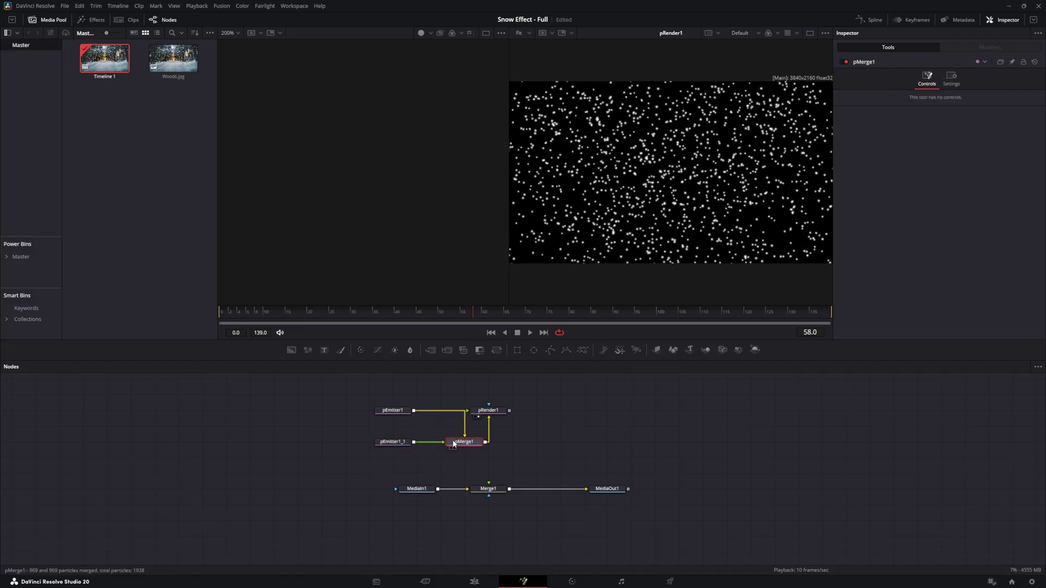
pyautogui.moveTo(494, 411); pyautogui.dragTo(517, 411)
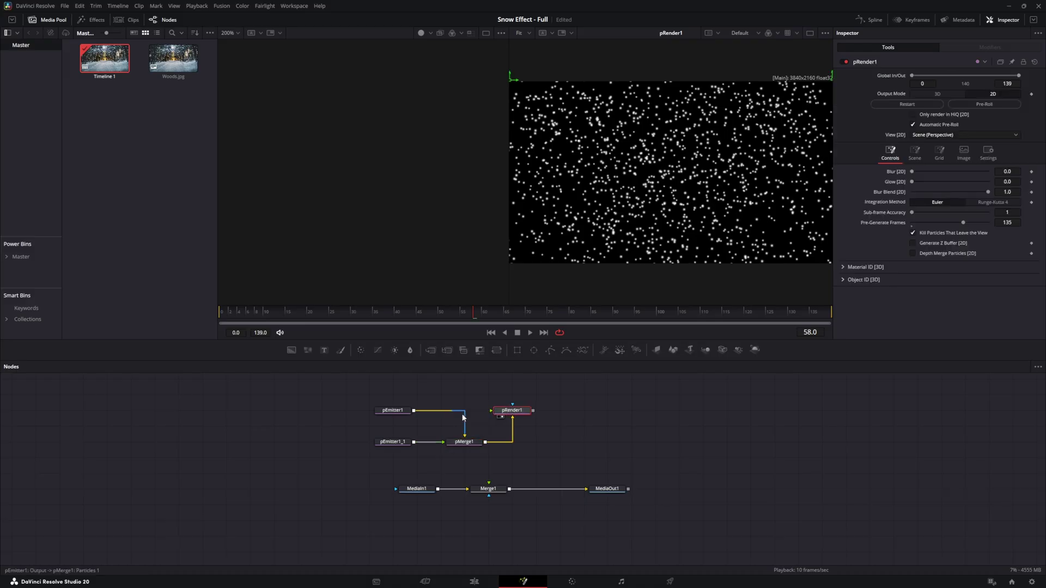
pyautogui.click(530, 333)
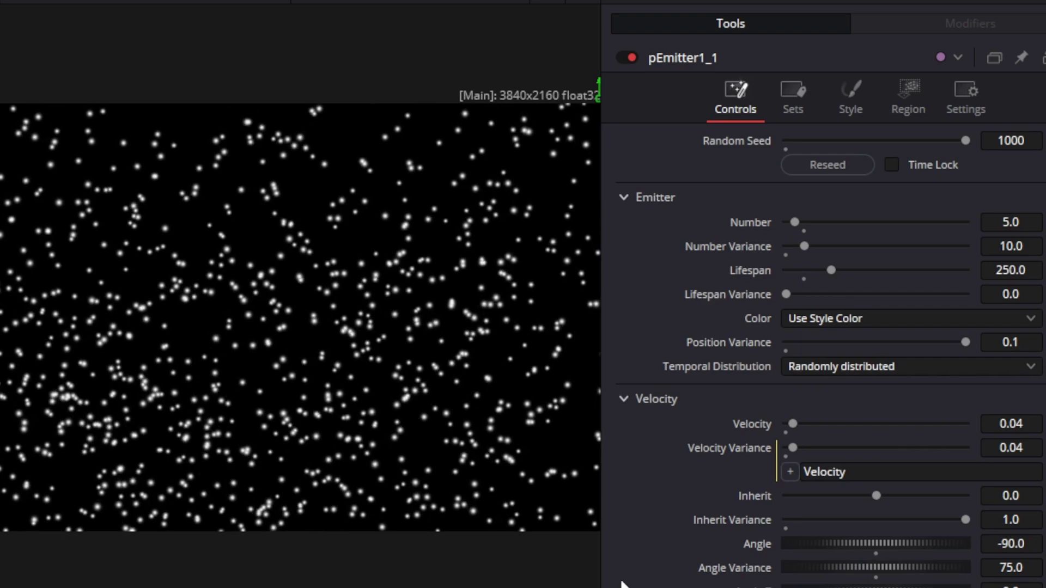
# - Try a particle Size of 5 on the copied emitter pEmitter1_1
pyautogui.click(866, 114)
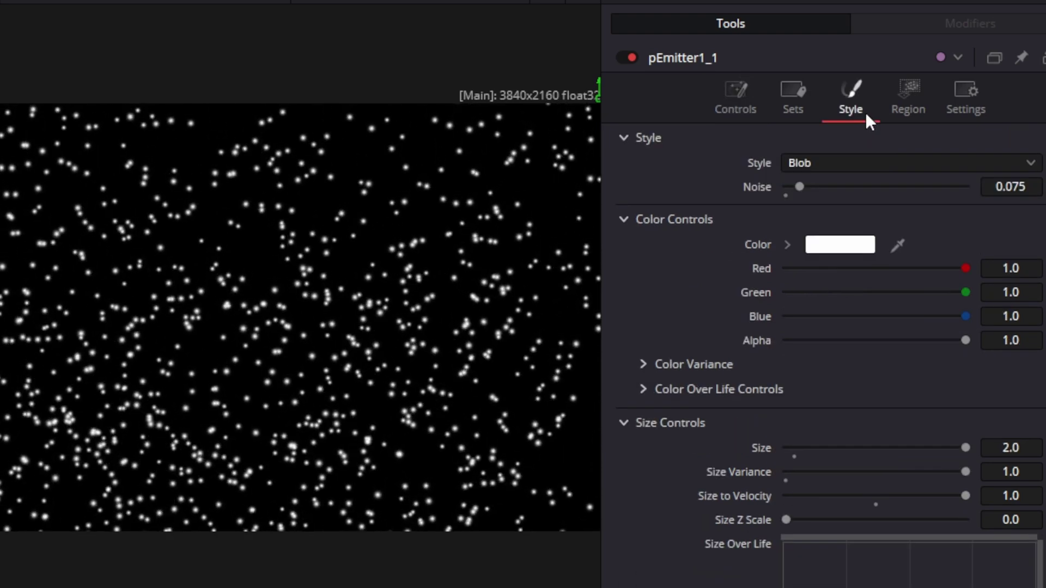
pyautogui.click(1014, 447)
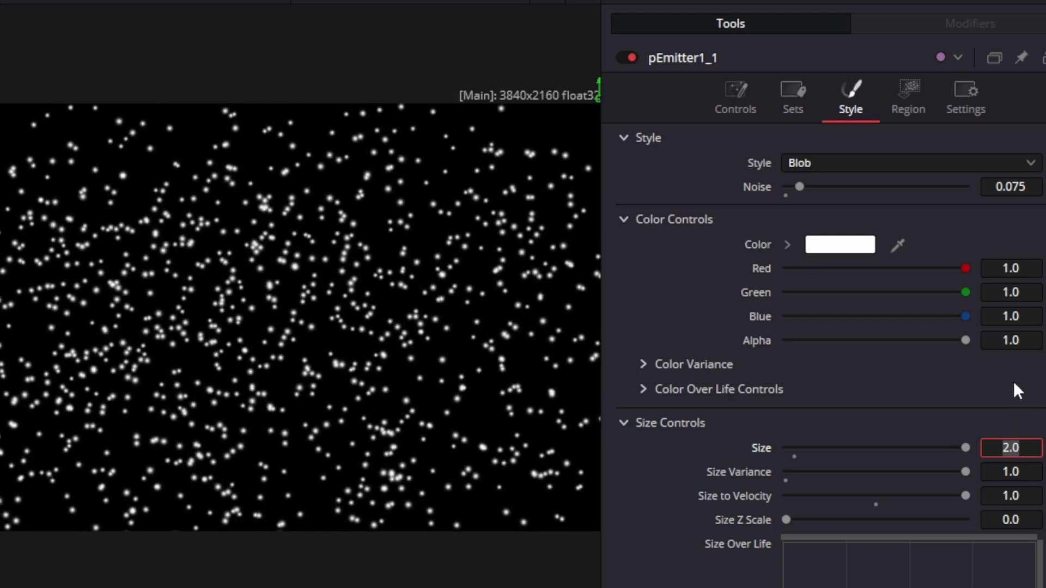
pyautogui.write('5')
pyautogui.press('Tab')
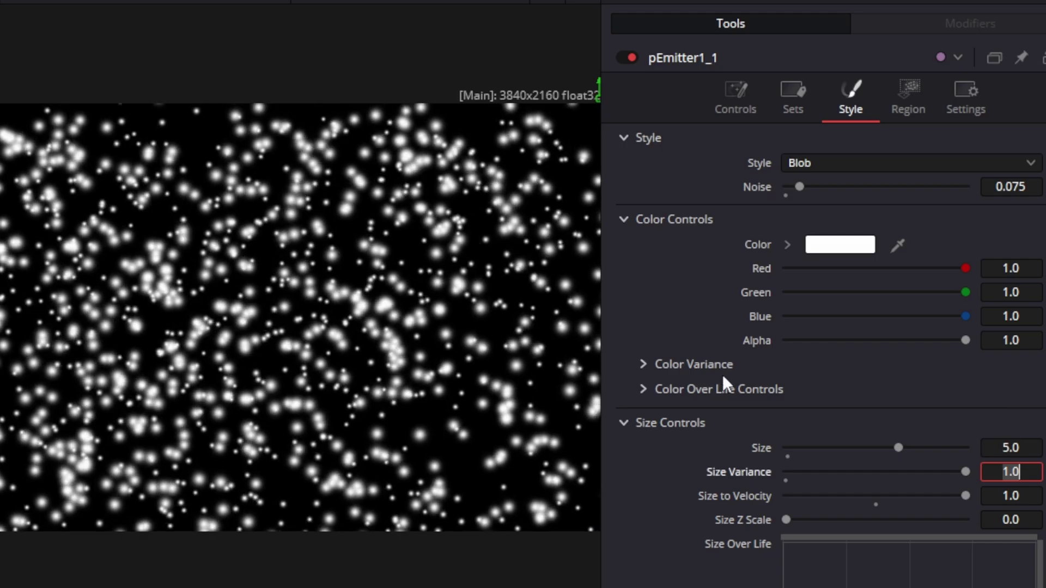
pyautogui.moveTo(901, 446); pyautogui.dragTo(900, 448)
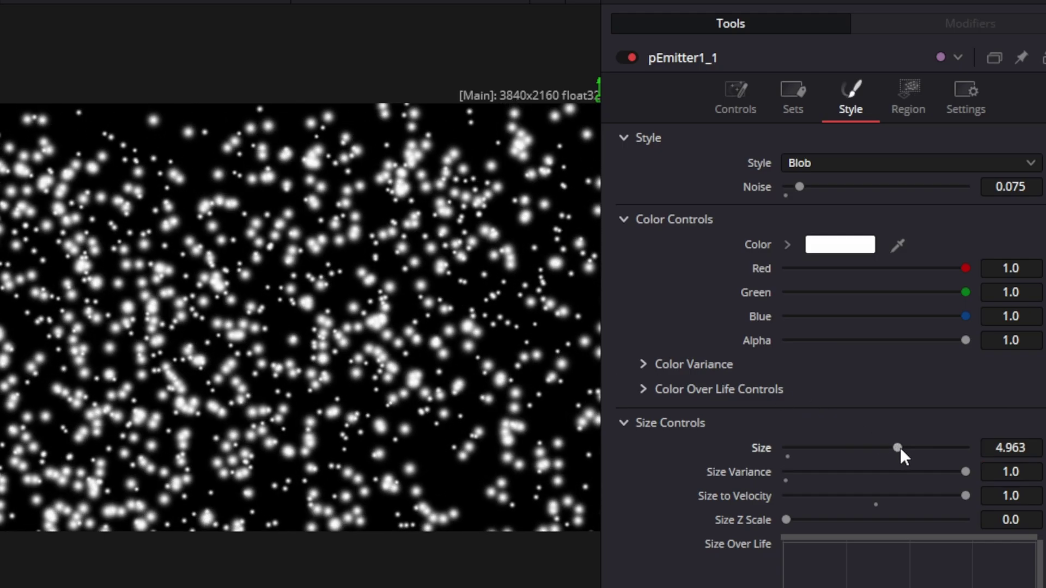
# - Set the particle Size of the copied emitter pEmitter1_1 to 0.4
pyautogui.click(1028, 447)
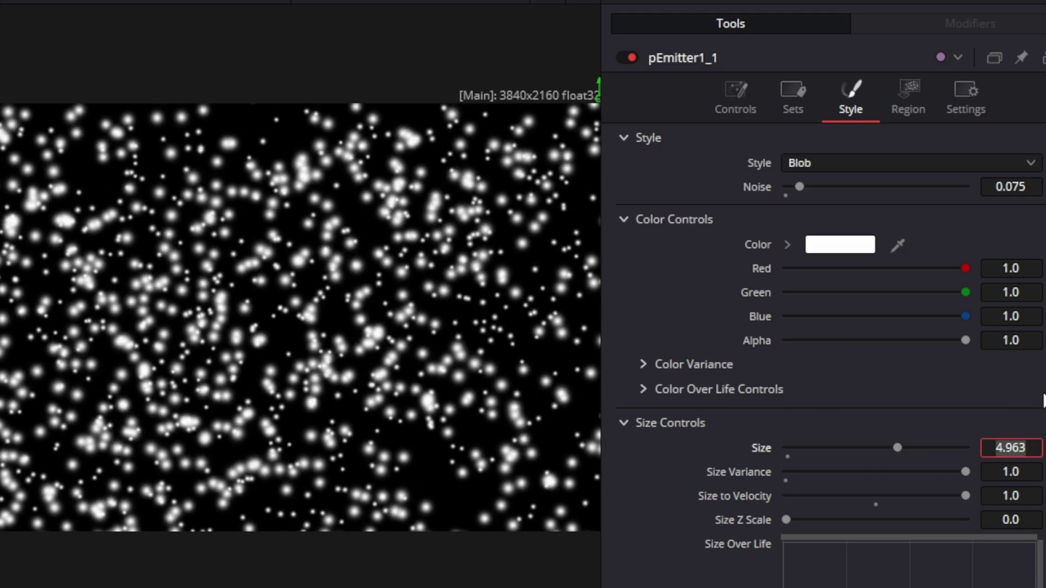
pyautogui.write('0.4')
pyautogui.press('Tab')
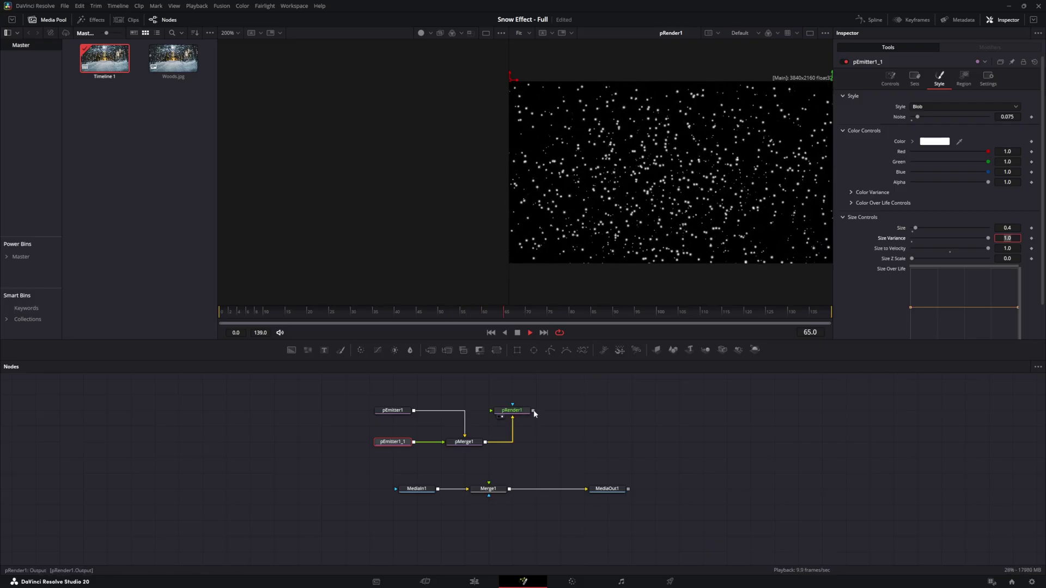
# - Reconnect pRender1's output to the foreground of Merge1 and show MediaOut1 in the viewer
pyautogui.moveTo(531, 439); pyautogui.dragTo(488, 483)
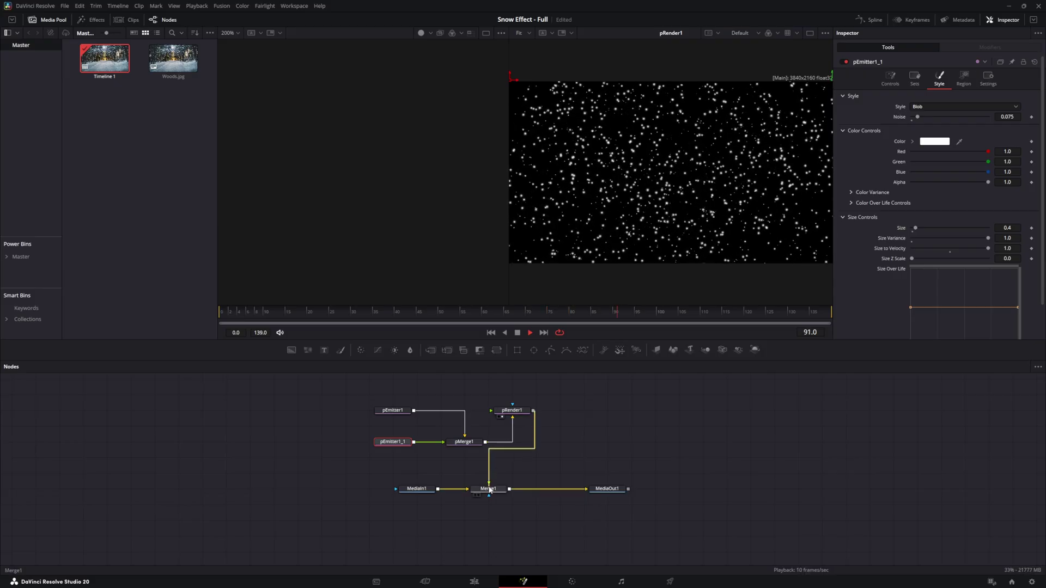
pyautogui.click(597, 495)
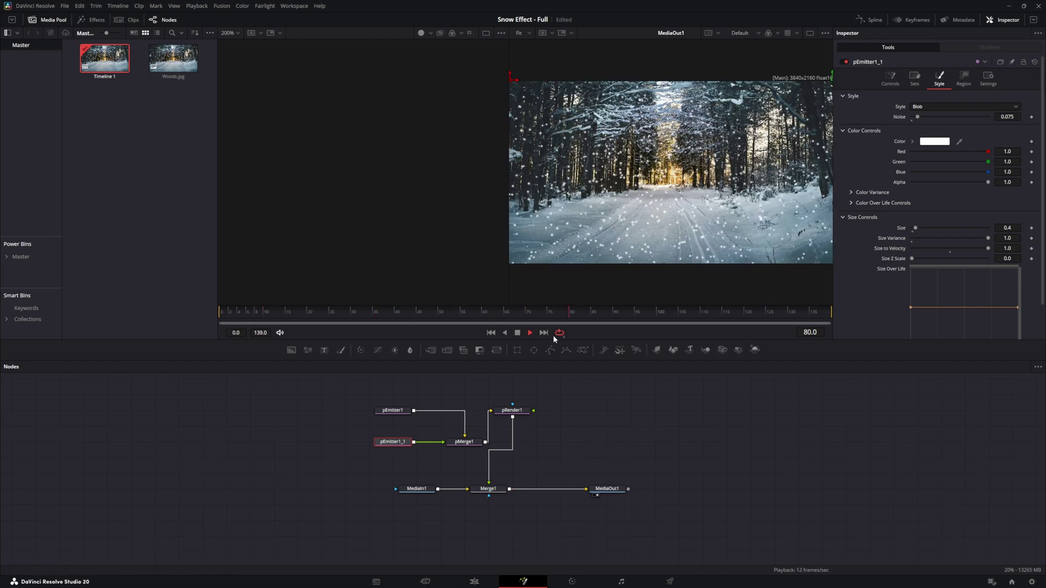
# - Sample a pale blue-grey from the snow in the image as pEmitter1's particle color
pyautogui.moveTo(958, 141); pyautogui.dragTo(562, 147)
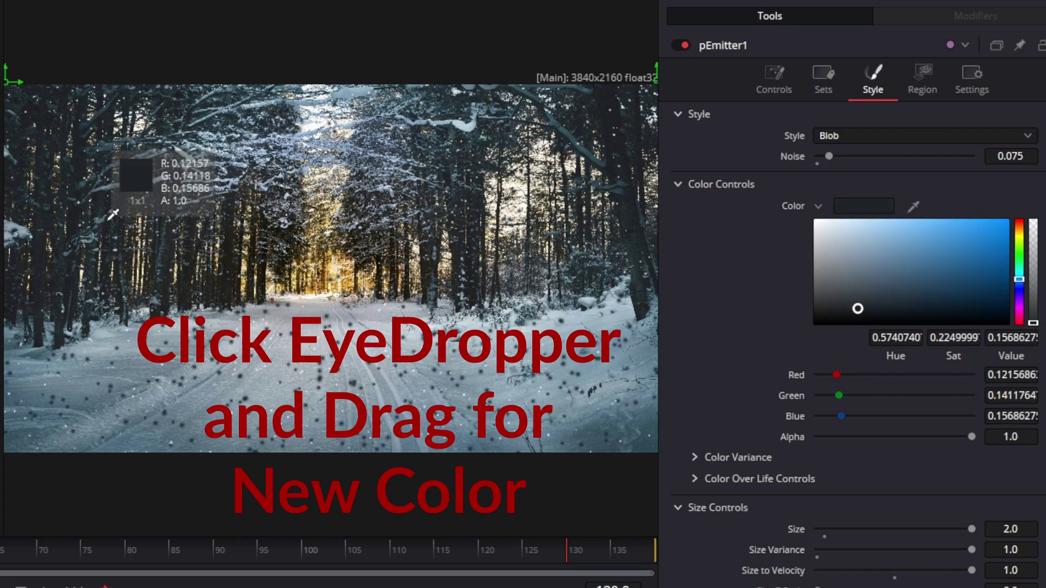
pyautogui.moveTo(113, 213); pyautogui.dragTo(27, 226)
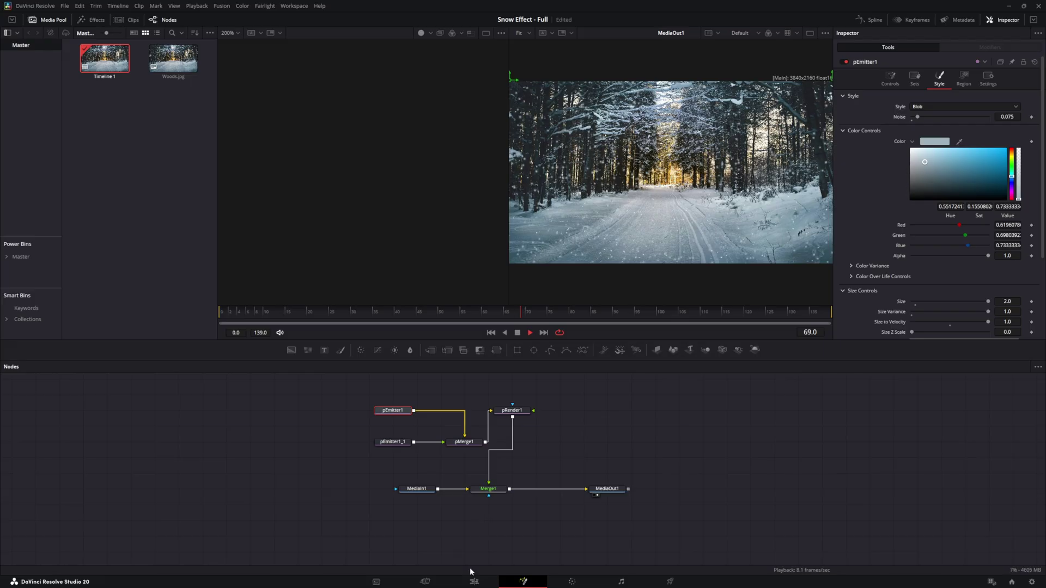
# - Switch to the Edit page and play the Woods.jpg clip to review the finished snow effect
pyautogui.click(474, 582)
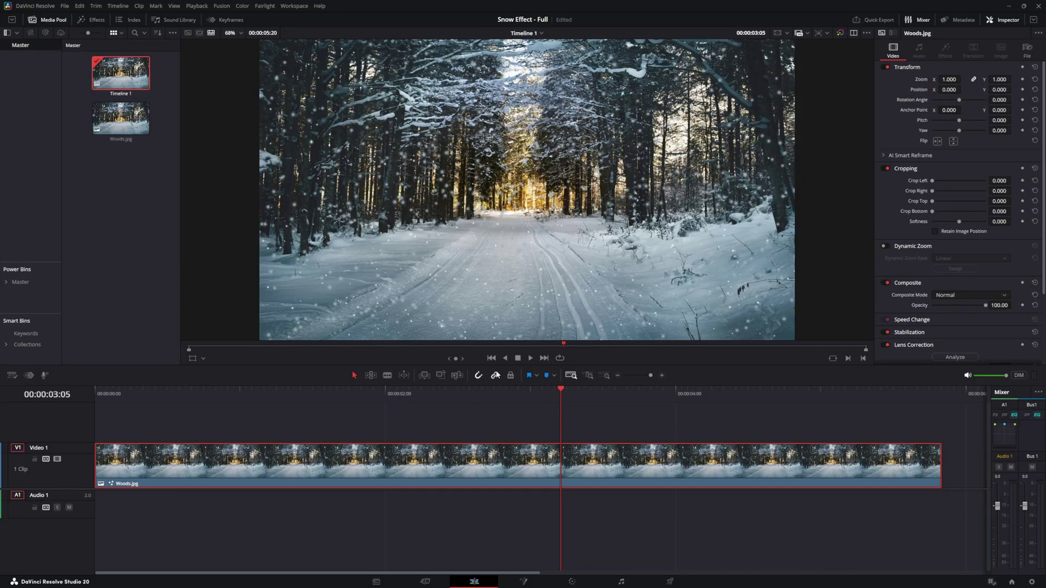
pyautogui.click(529, 358)
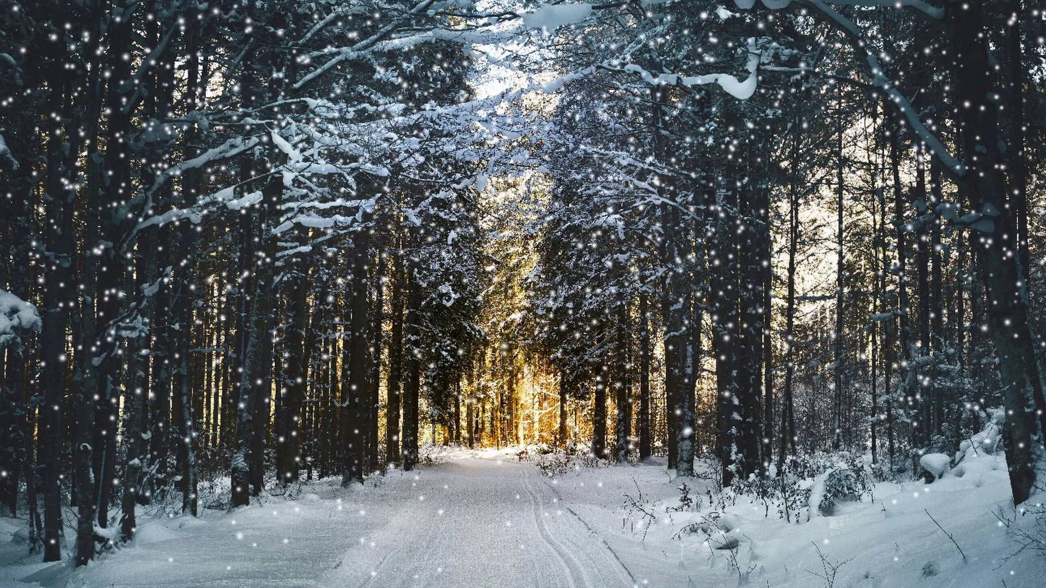